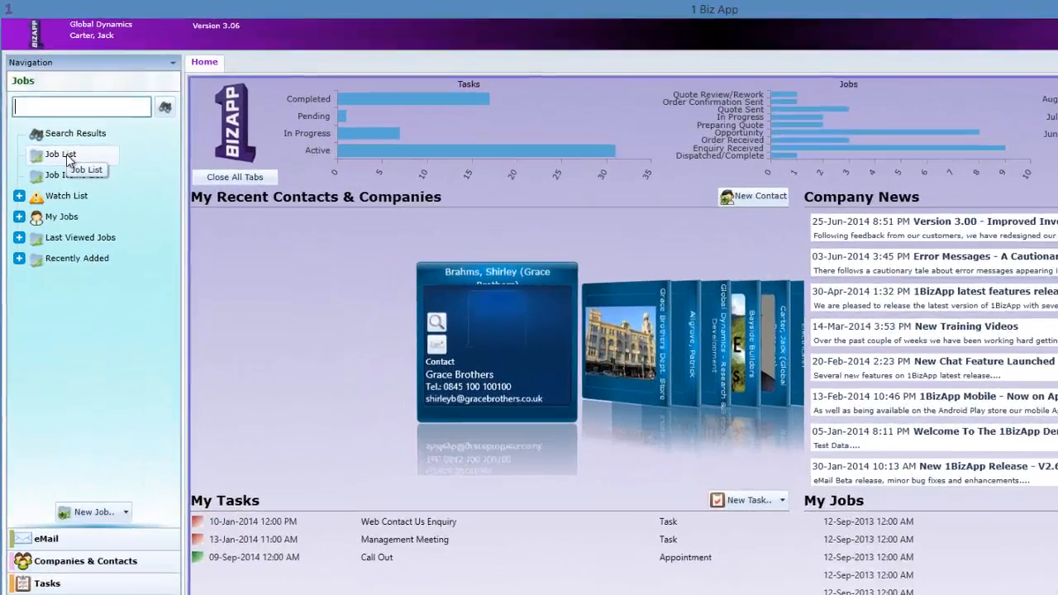
- Open the job list and look through its available filter views
{"action": "left_click", "coordinate": [48, 115]}
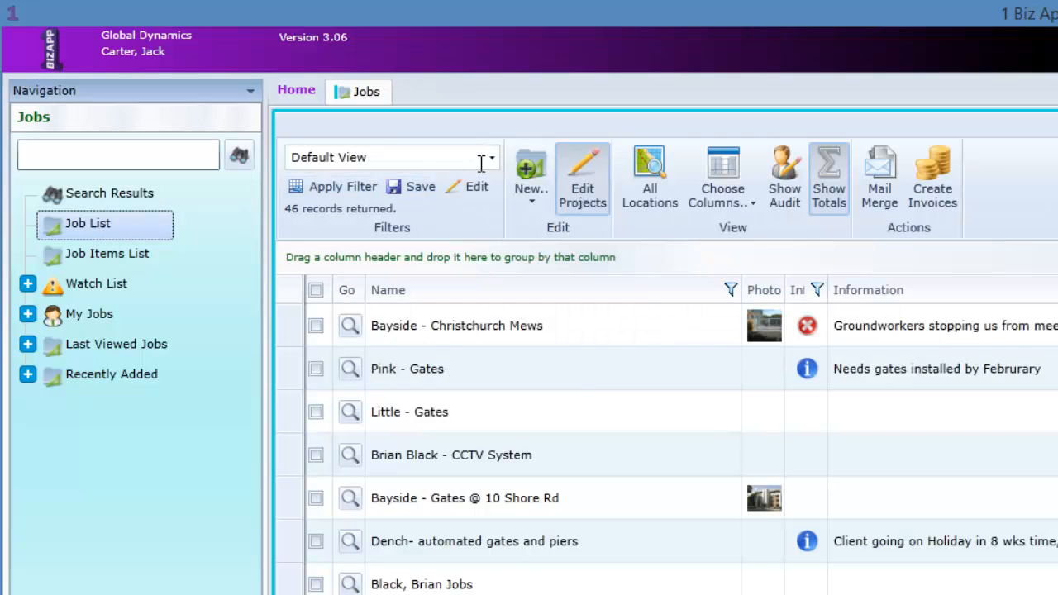
{"action": "left_click", "coordinate": [492, 158]}
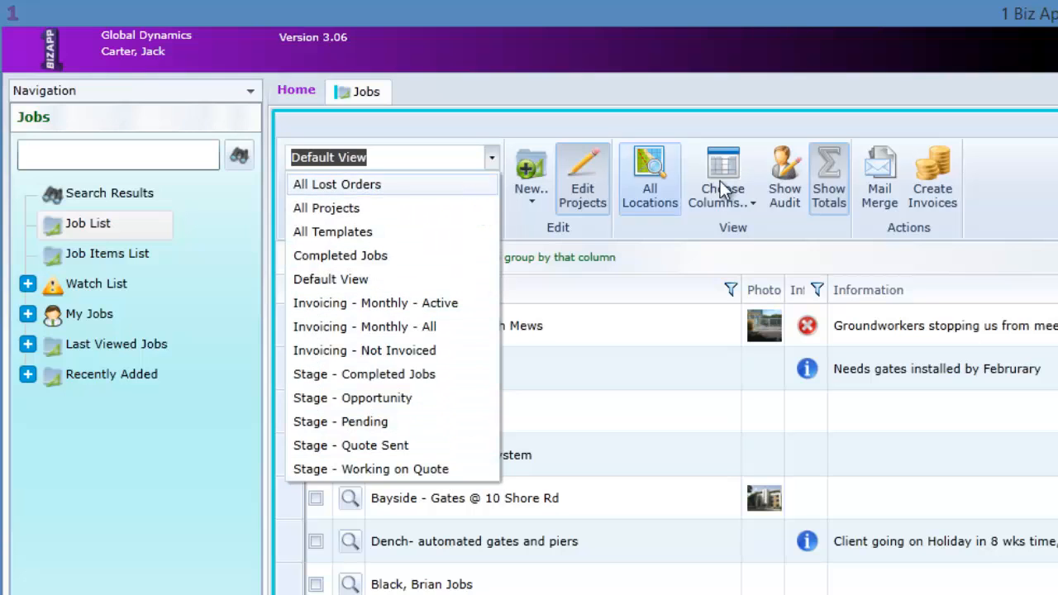
{"action": "left_click", "coordinate": [1051, 172]}
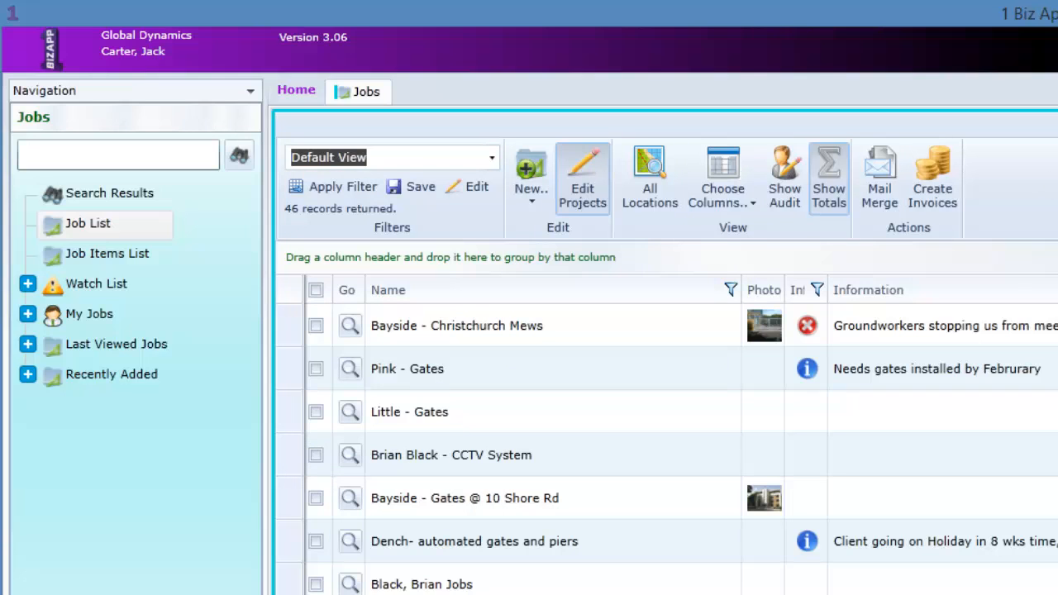
- Open the task list and look through its available filter views
{"action": "left_click", "coordinate": [136, 592]}
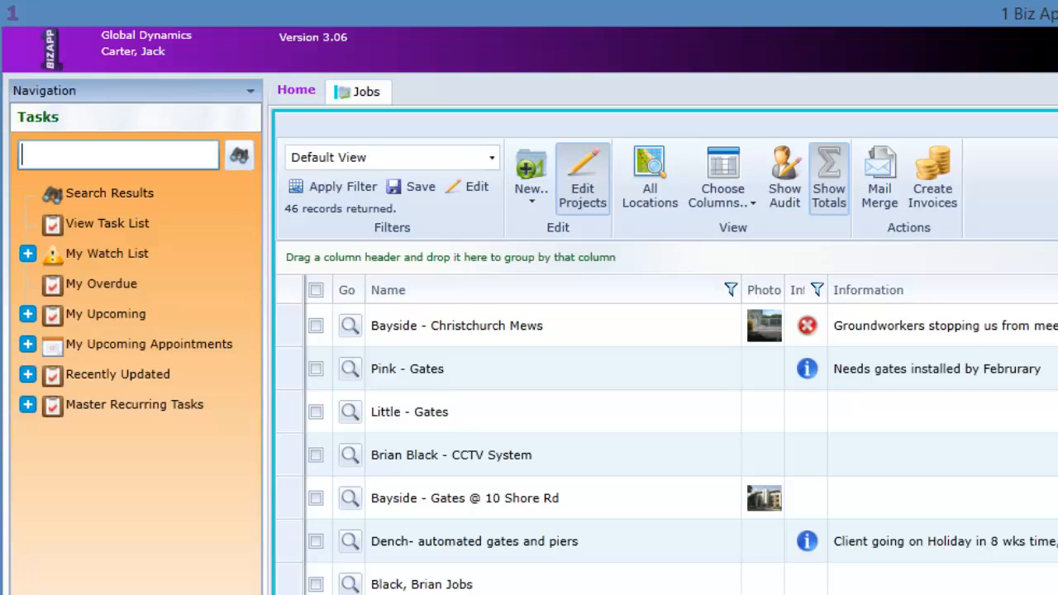
{"action": "left_click", "coordinate": [106, 226]}
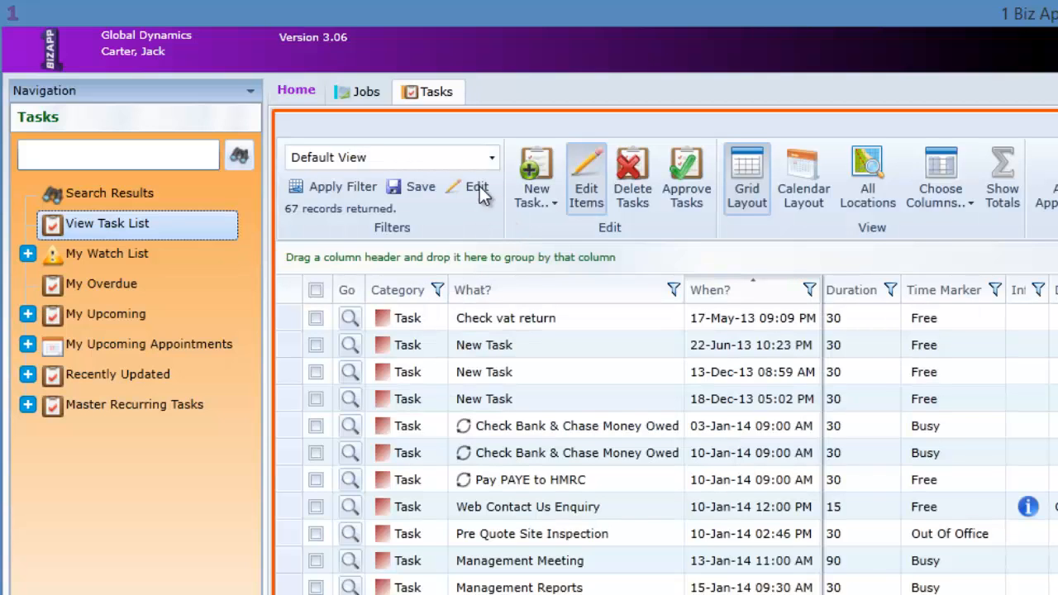
{"action": "left_click", "coordinate": [493, 158]}
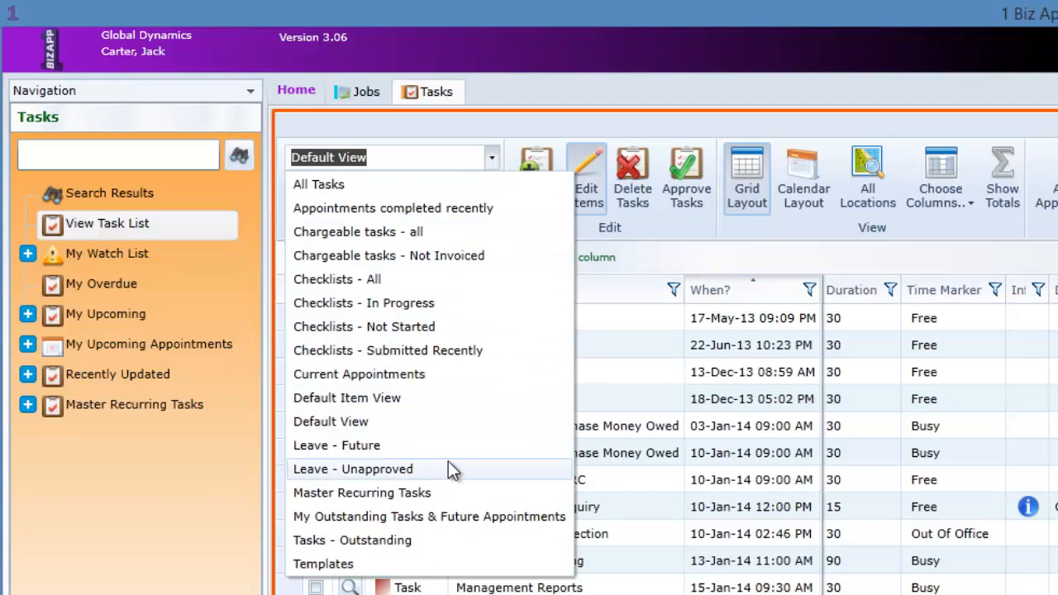
{"action": "left_click", "coordinate": [494, 157]}
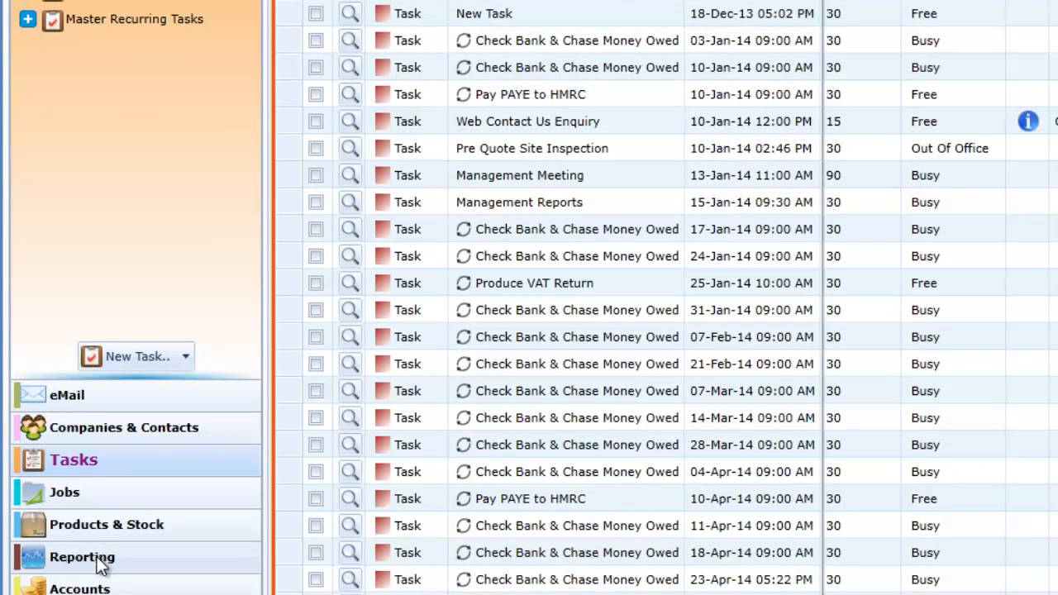
- Create a new reporting dashboard and position its window over the task list
{"action": "left_click", "coordinate": [90, 592]}
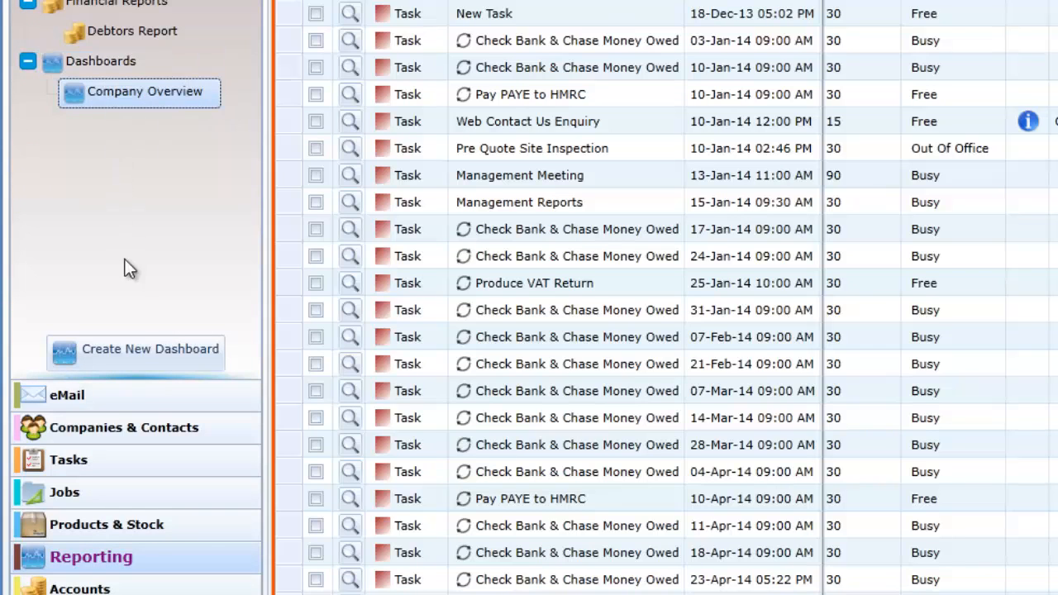
{"action": "left_click", "coordinate": [133, 354]}
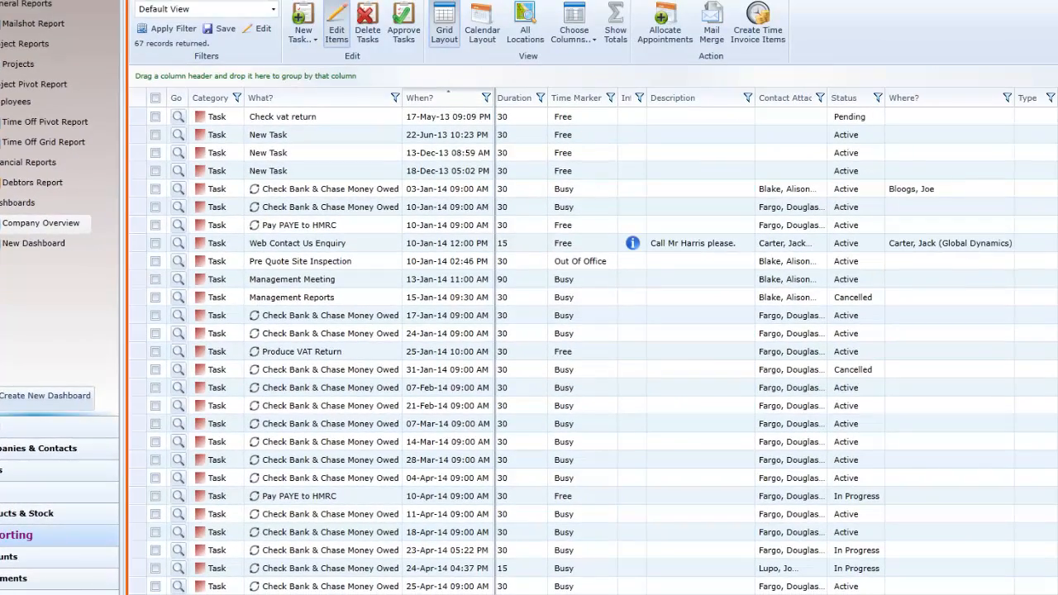
{"action": "left_click_drag", "start_coordinate": [238, 2], "coordinate": [581, 24]}
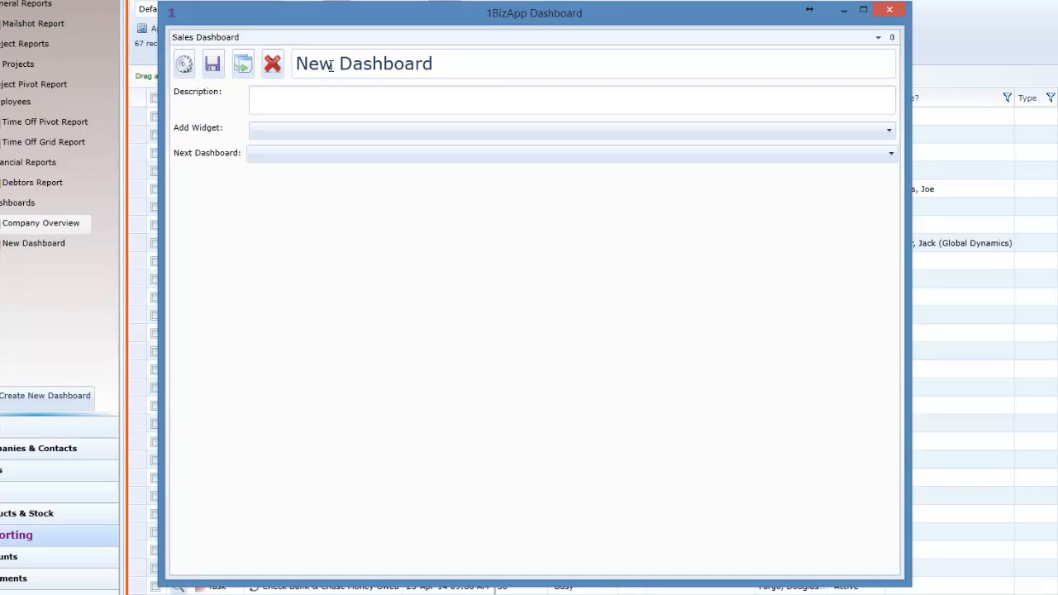
- Name the dashboard "Financial Dashboard" and enter the description "Financial dashboard for Global Dynamics"
{"action": "left_click_drag", "start_coordinate": [331, 66], "coordinate": [291, 68]}
{"action": "type", "text": "F"}
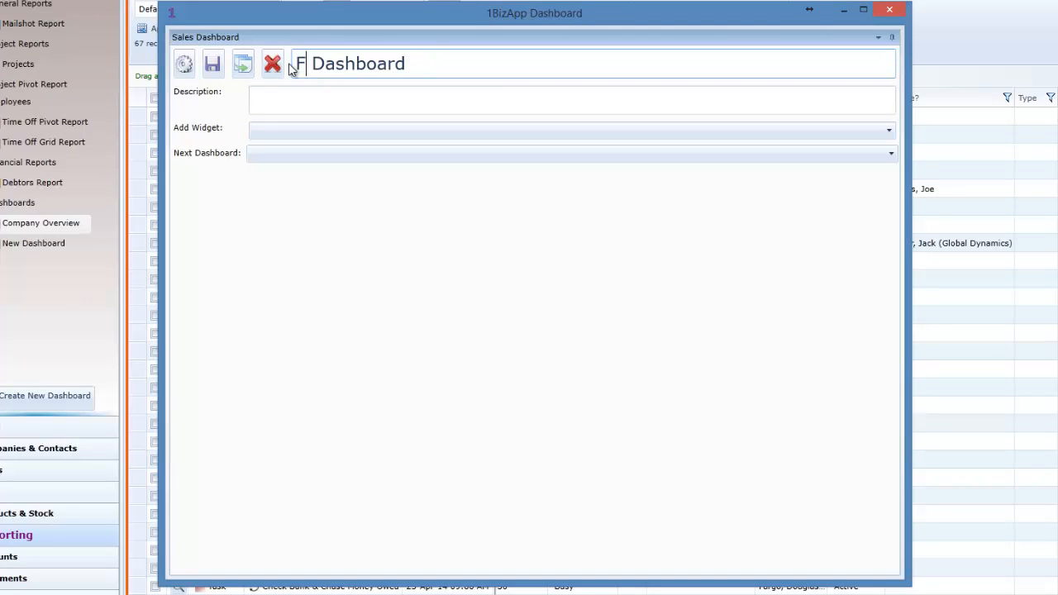
{"action": "type", "text": "inancia"}
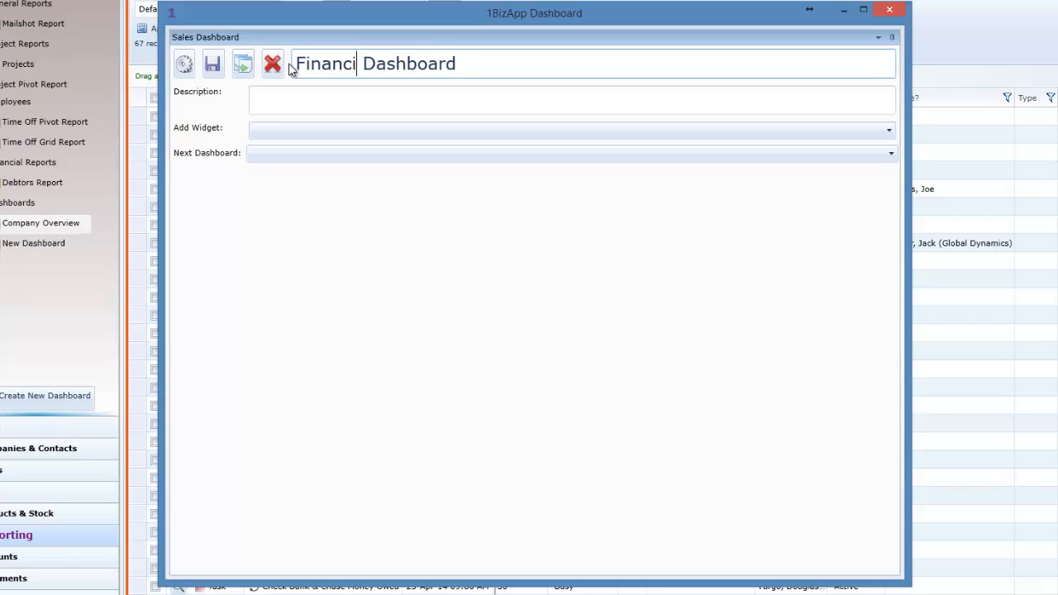
{"action": "type", "text": "l"}
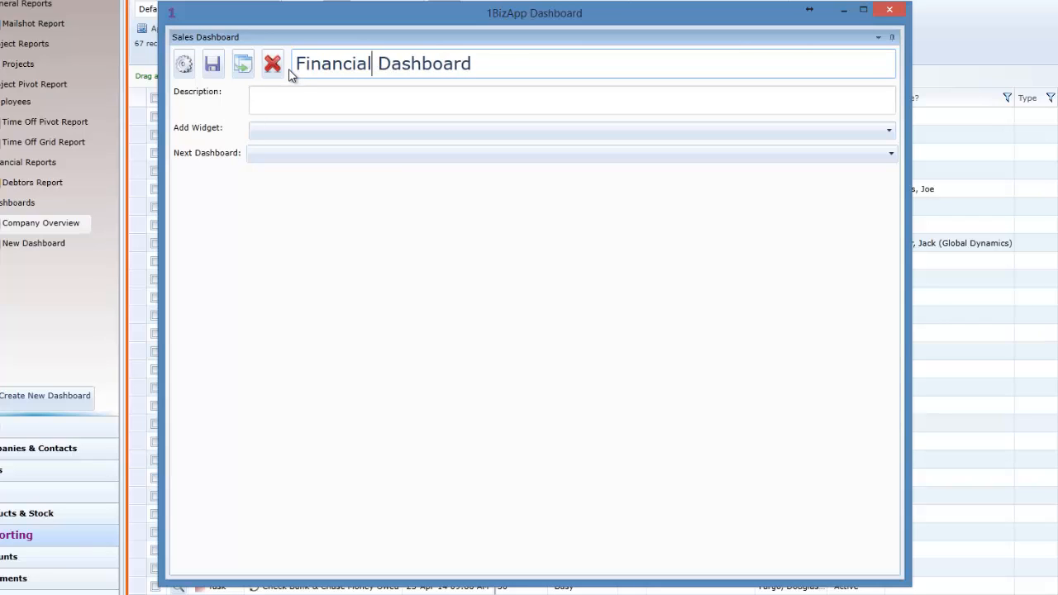
{"action": "left_click", "coordinate": [306, 91]}
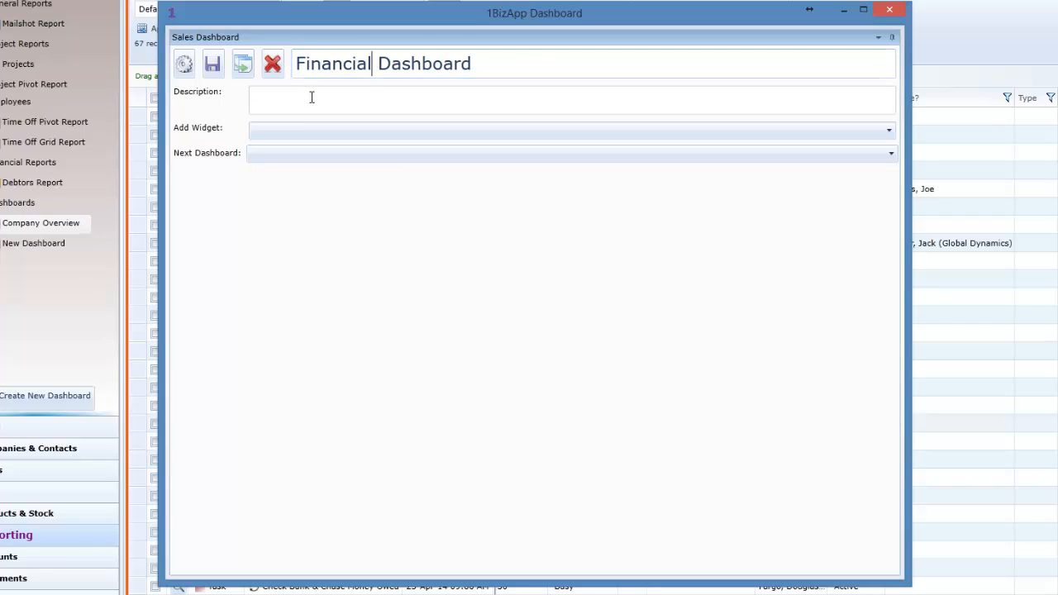
{"action": "left_click", "coordinate": [328, 98]}
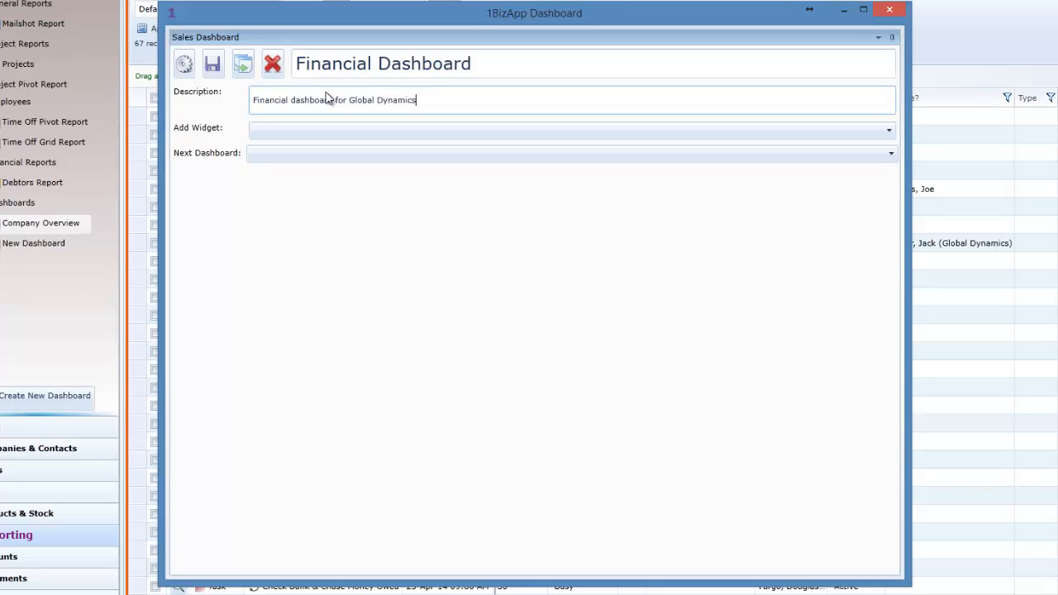
- Add a Historical Sales widget to the dashboard and limit its period to Last 12 Months
{"action": "left_click", "coordinate": [363, 129]}
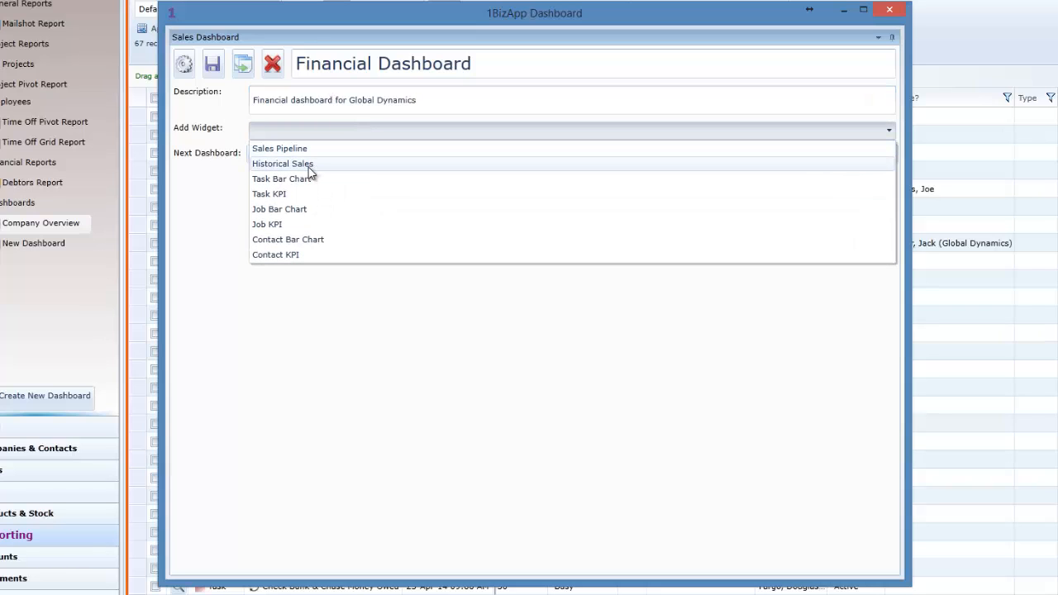
{"action": "left_click", "coordinate": [310, 167]}
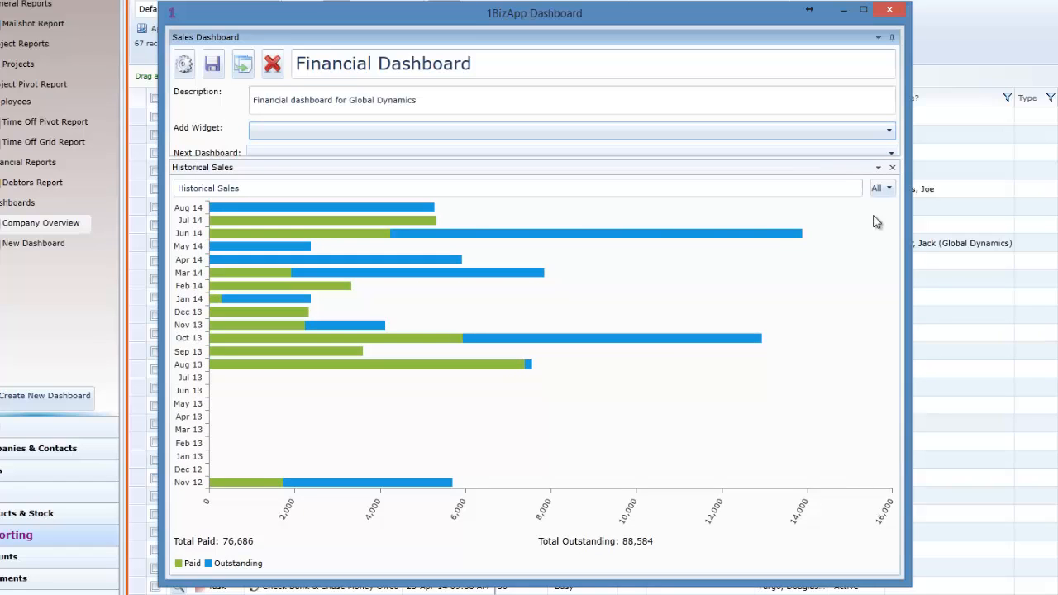
{"action": "left_click", "coordinate": [889, 190]}
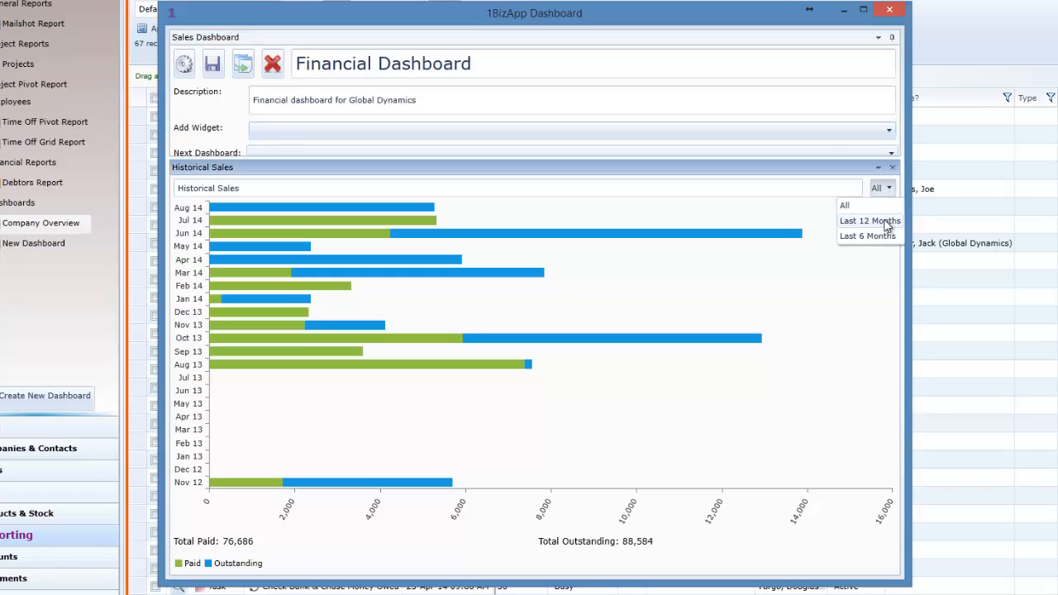
{"action": "left_click", "coordinate": [884, 212]}
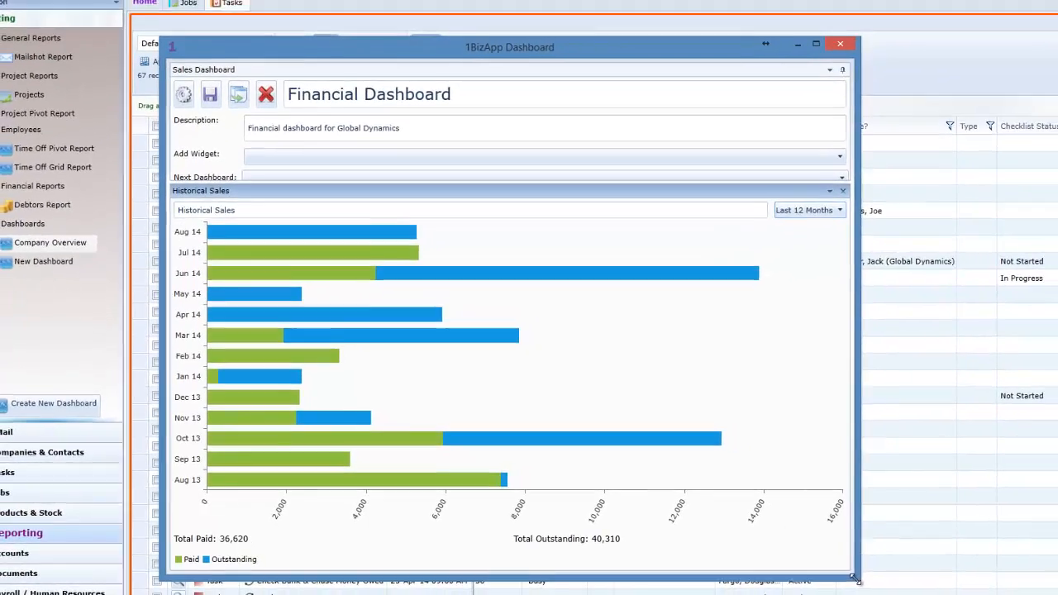
- Enlarge the dashboard window and reposition it so the whole Historical Sales chart fits on screen
{"action": "left_click_drag", "start_coordinate": [895, 582], "coordinate": [1057, 594]}
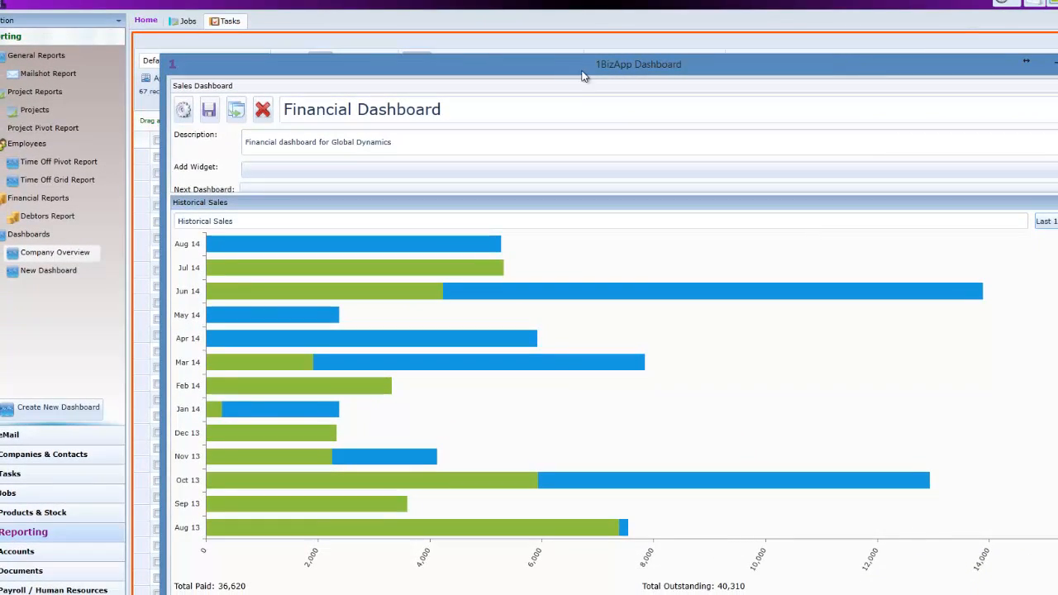
{"action": "left_click_drag", "start_coordinate": [582, 65], "coordinate": [466, 32]}
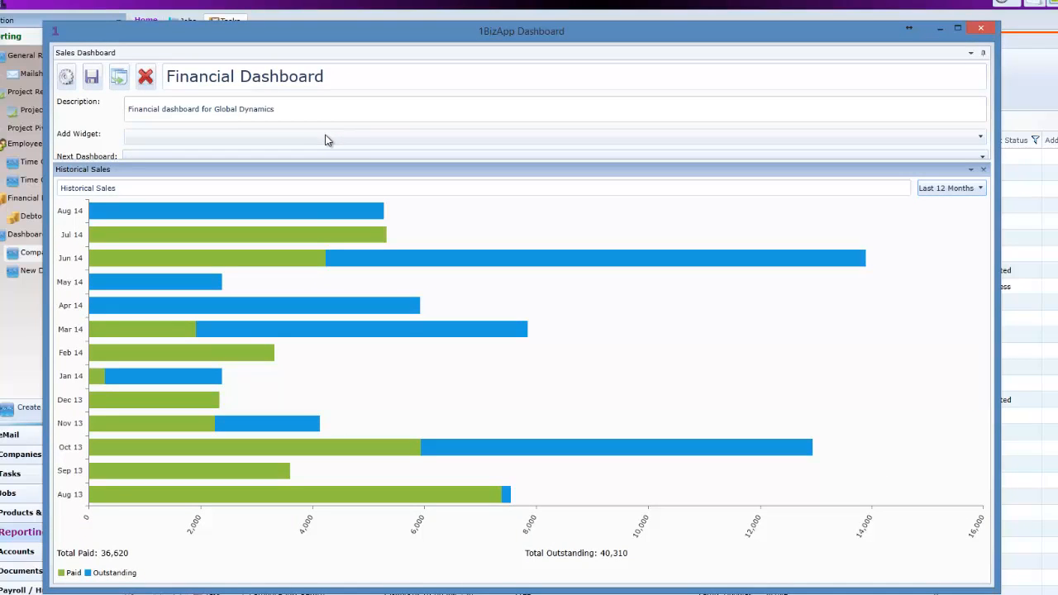
{"action": "mouse_move", "coordinate": [393, 258]}
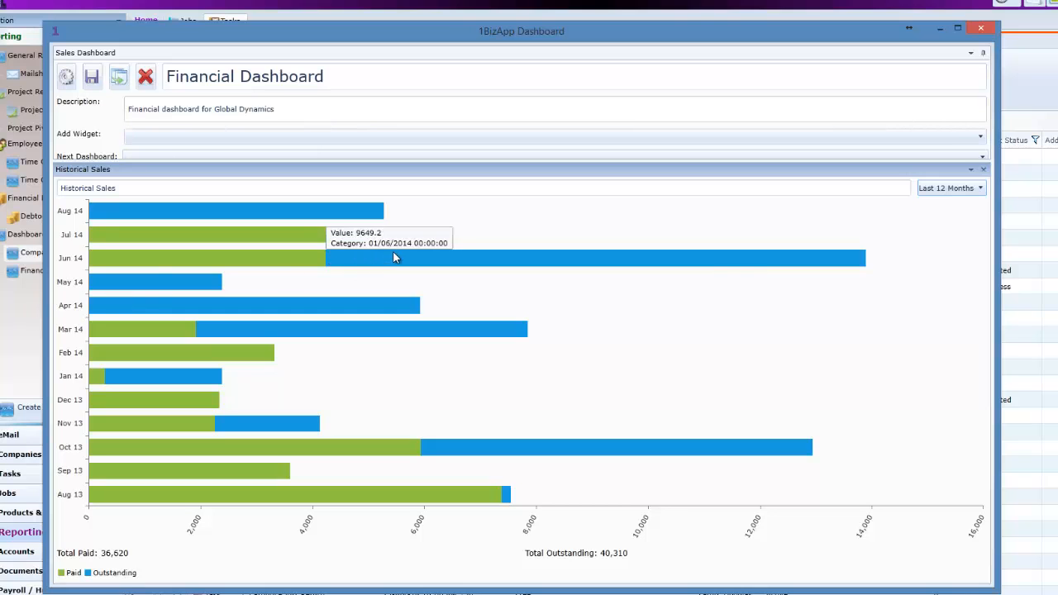
- Add a Contact Bar Chart widget that shows the Account Balance of Customers Who Owe Money, grouped by Name
{"action": "left_click", "coordinate": [625, 141]}
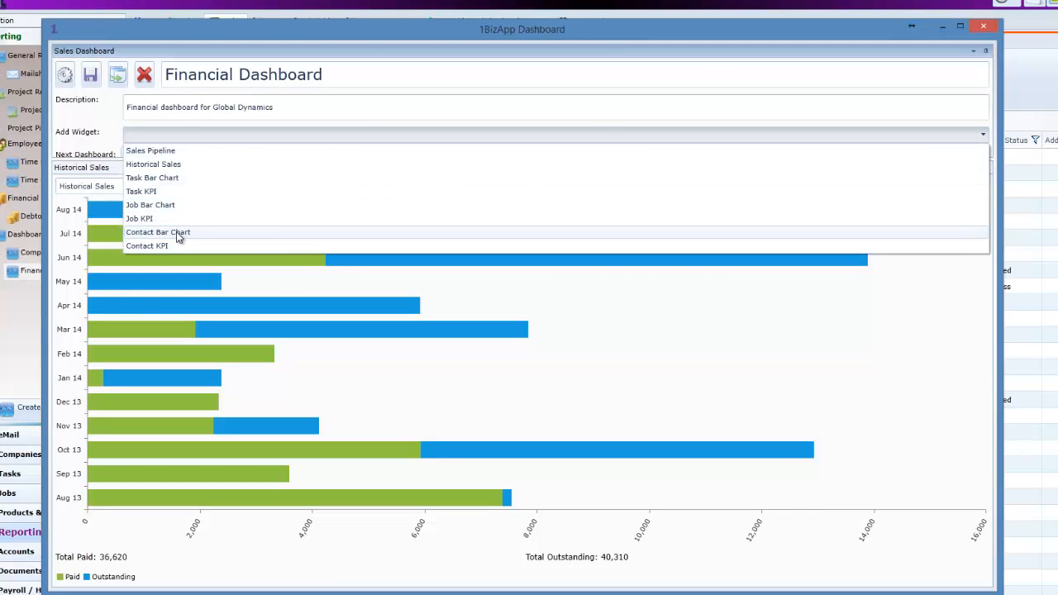
{"action": "left_click", "coordinate": [177, 232]}
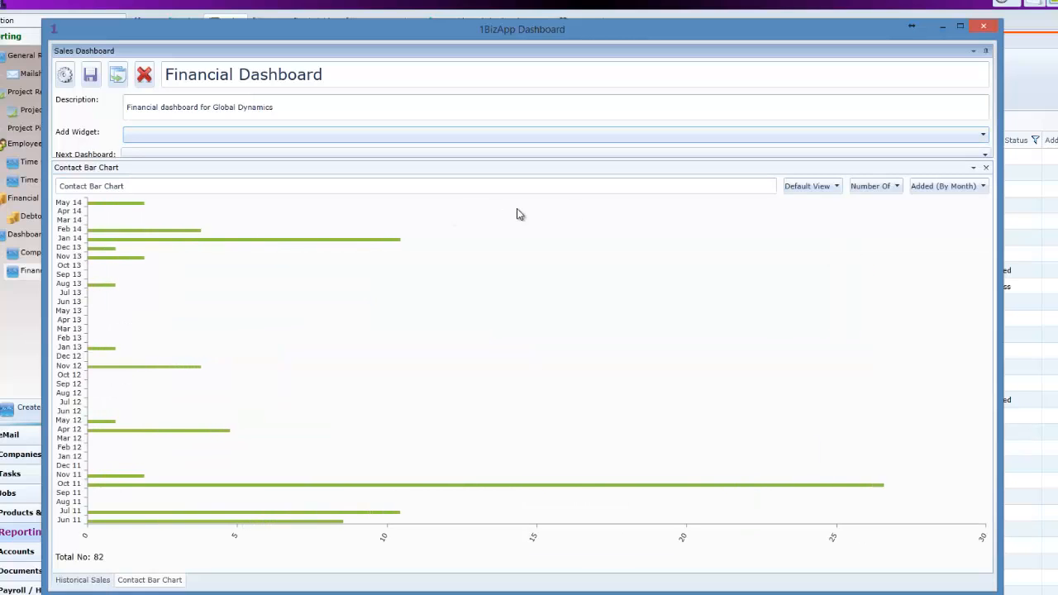
{"action": "left_click", "coordinate": [822, 191]}
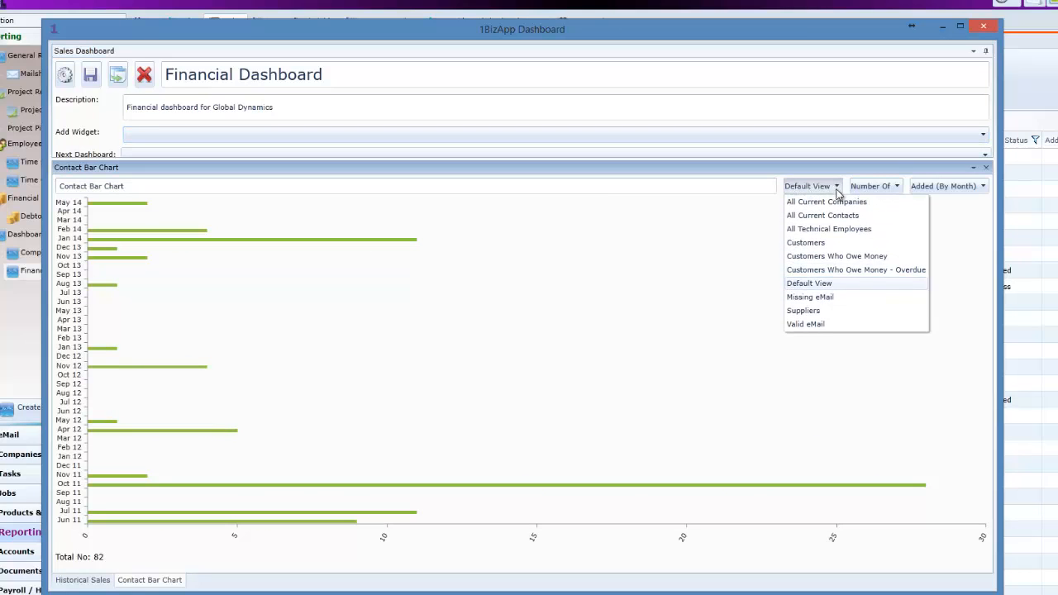
{"action": "left_click", "coordinate": [837, 257]}
{"action": "left_click", "coordinate": [899, 187]}
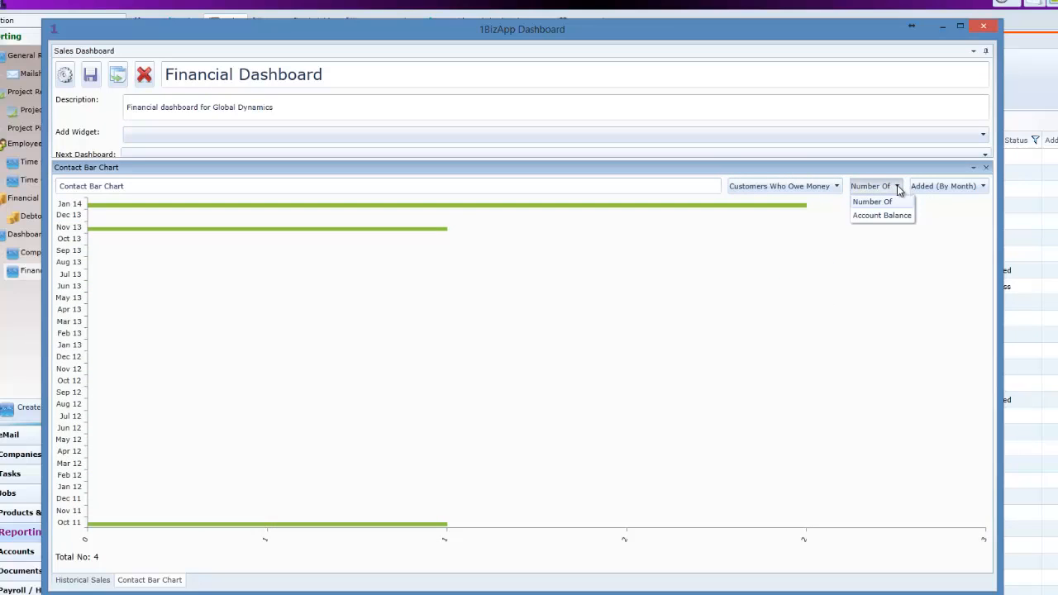
{"action": "left_click", "coordinate": [895, 219]}
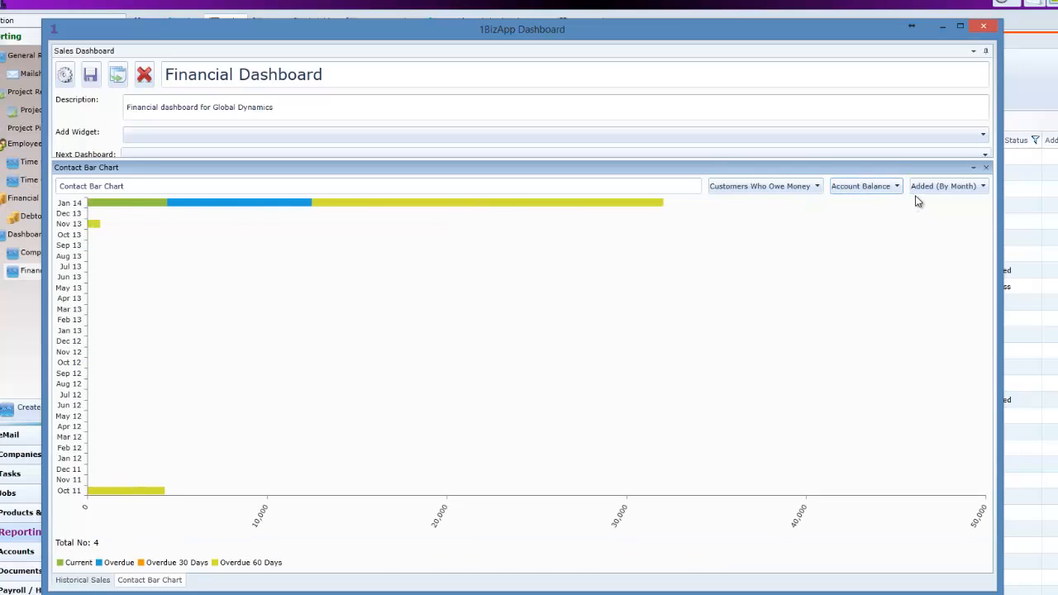
{"action": "left_click", "coordinate": [945, 187]}
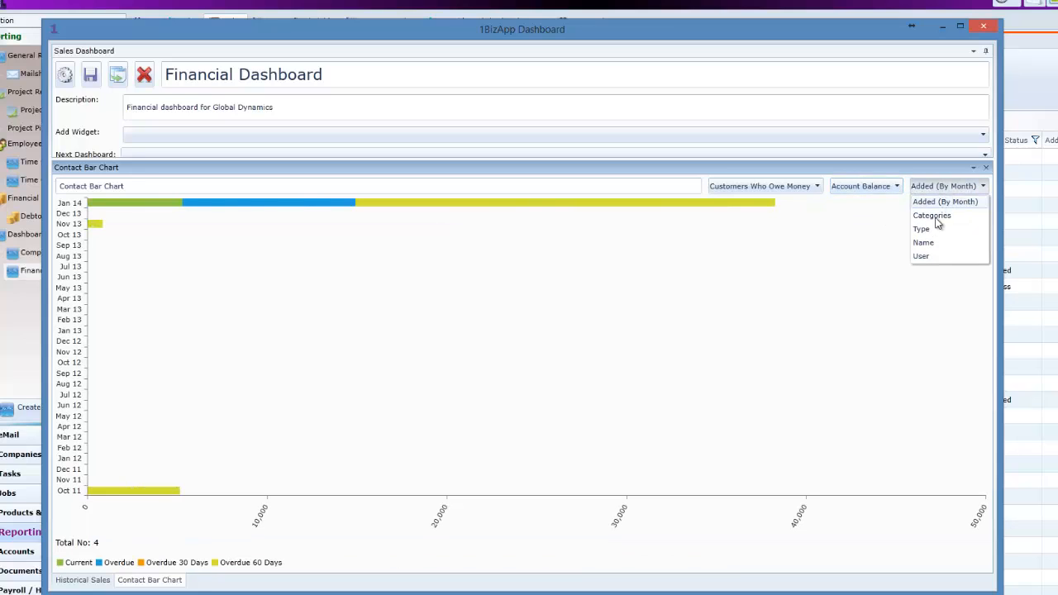
{"action": "left_click", "coordinate": [933, 242]}
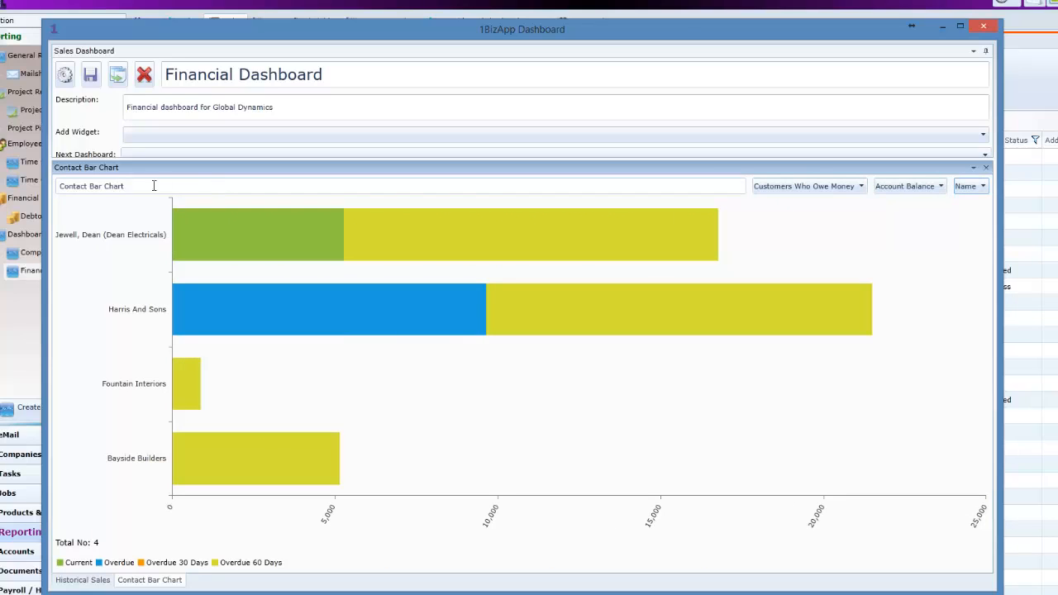
- Rename the contact chart "Customers Who Owe Money" and dock it to the right of the Historical Sales chart
{"action": "left_click_drag", "start_coordinate": [153, 186], "coordinate": [40, 184]}
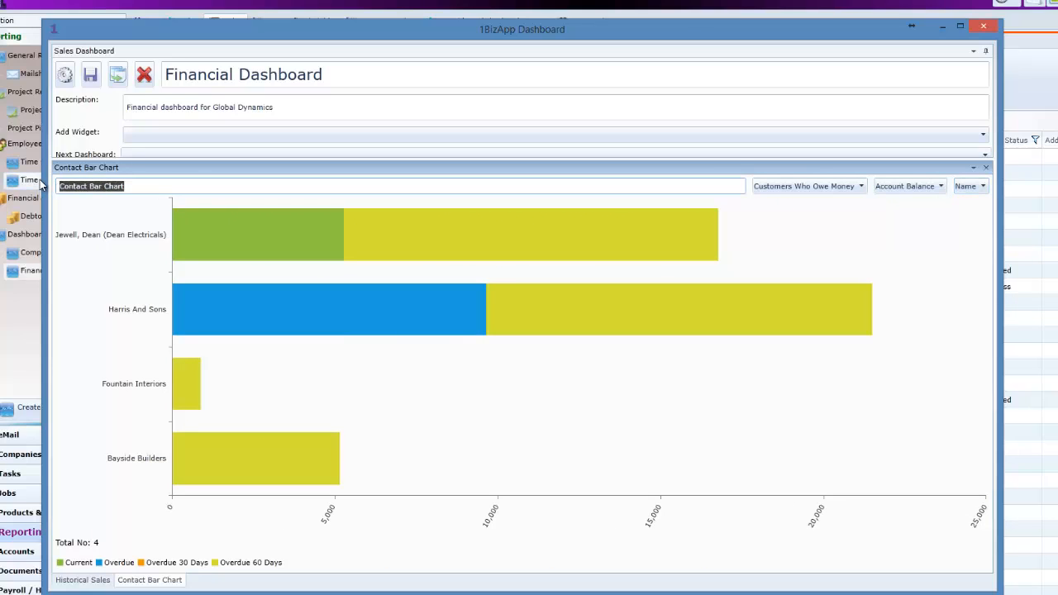
{"action": "type", "text": "C"}
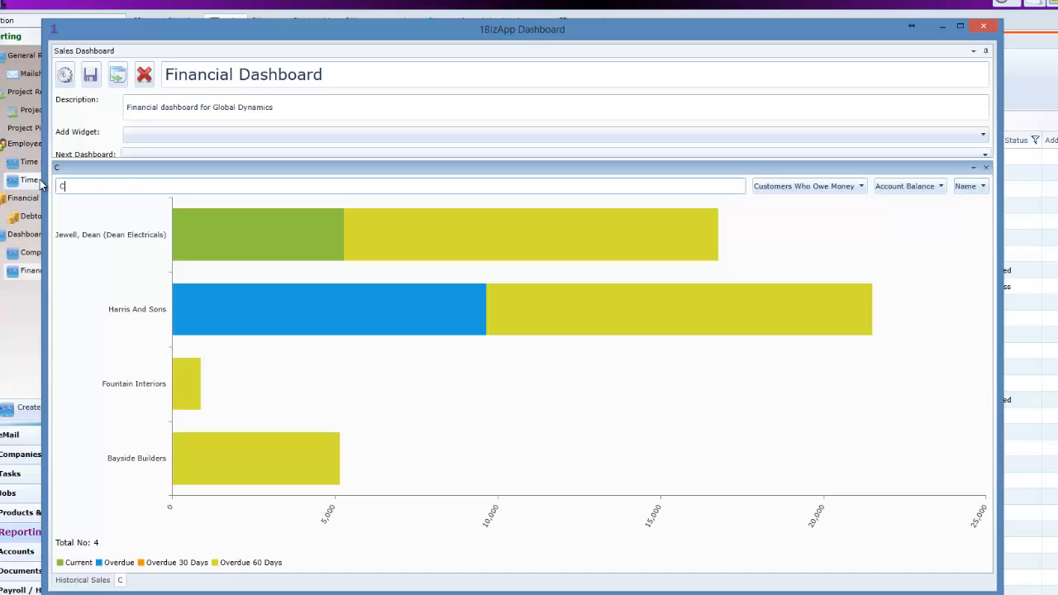
{"action": "type", "text": "ustomers"}
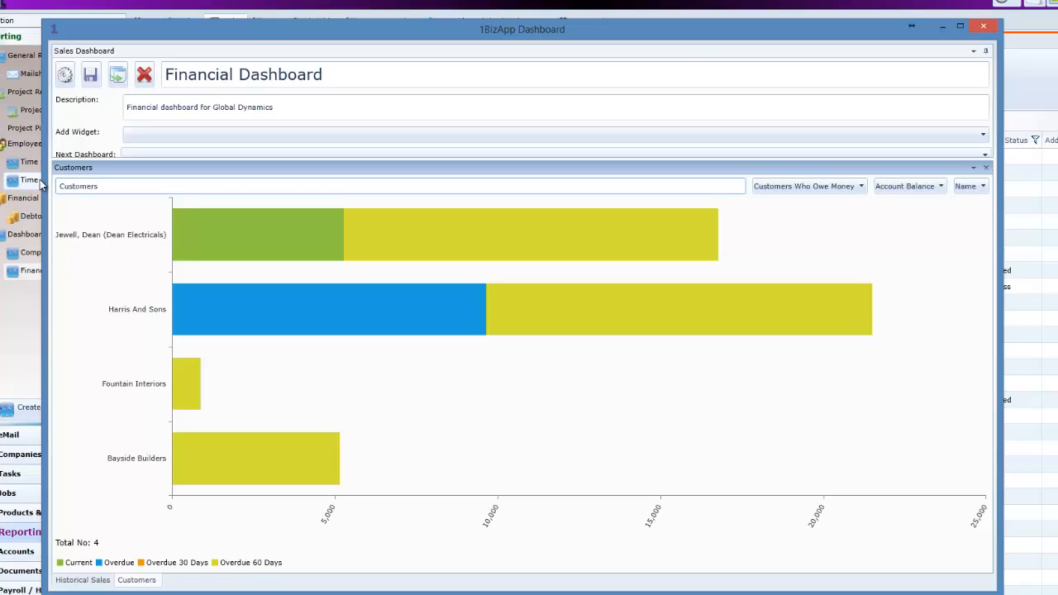
{"action": "type", "text": " Who O"}
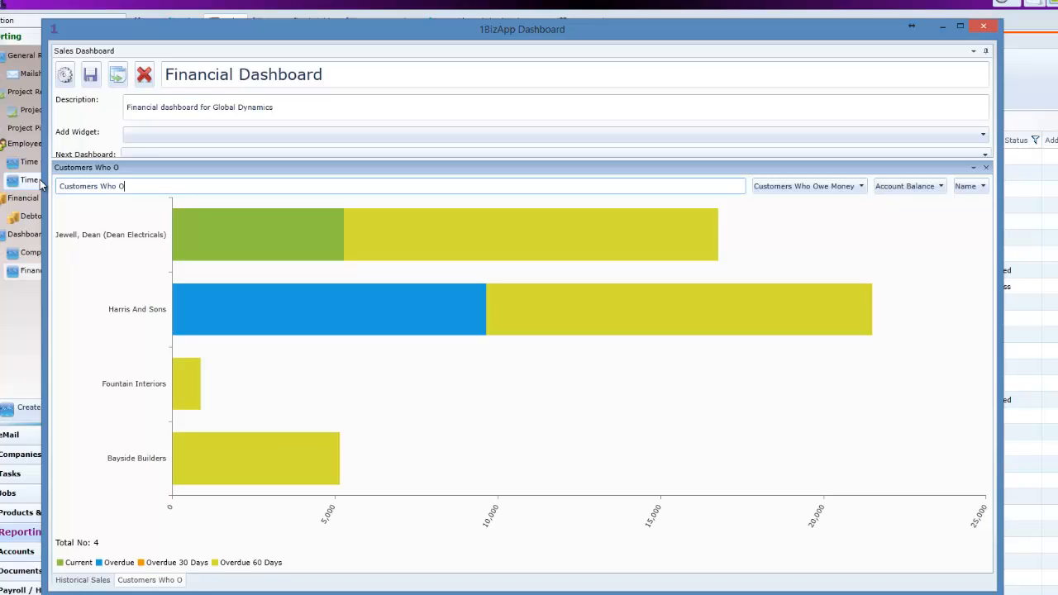
{"action": "type", "text": "we Money"}
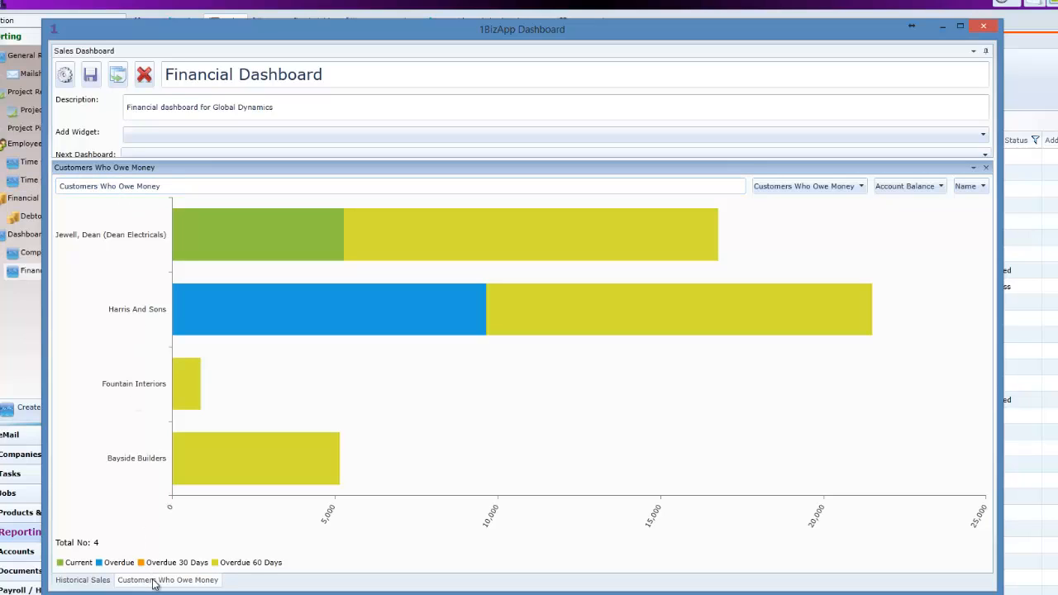
{"action": "left_click_drag", "start_coordinate": [156, 586], "coordinate": [544, 379]}
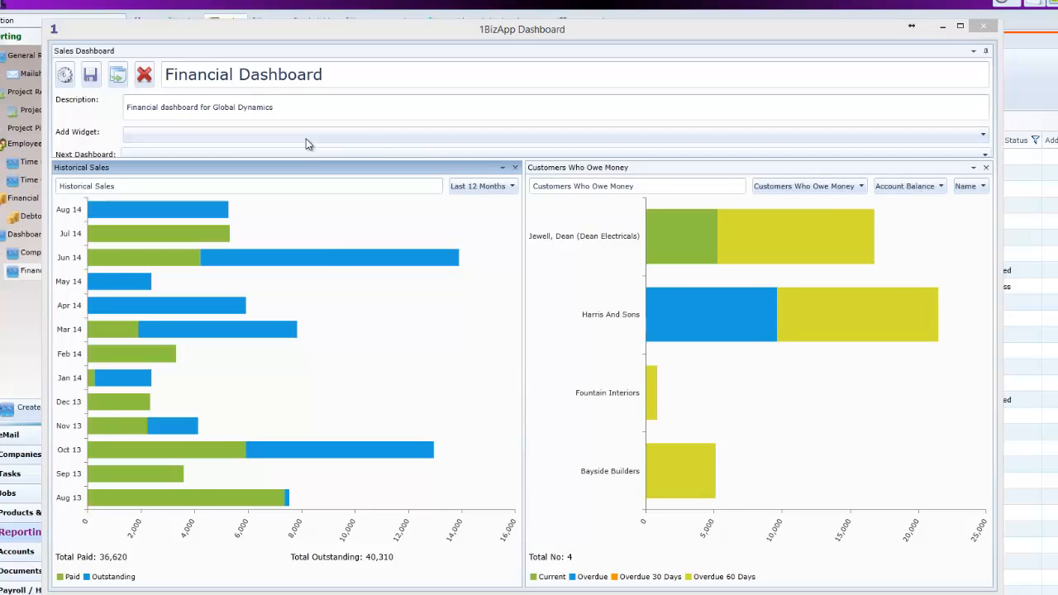
- Add a Task KPI widget to the dashboard and set its view to Chargeable tasks - Not Invoiced
{"action": "left_click", "coordinate": [306, 144]}
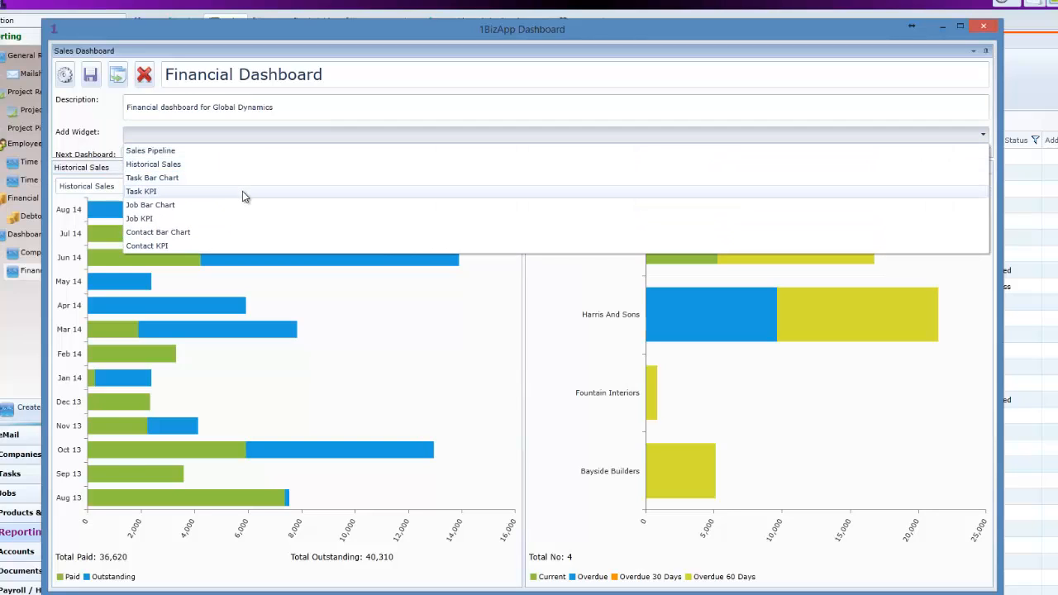
{"action": "left_click", "coordinate": [243, 191]}
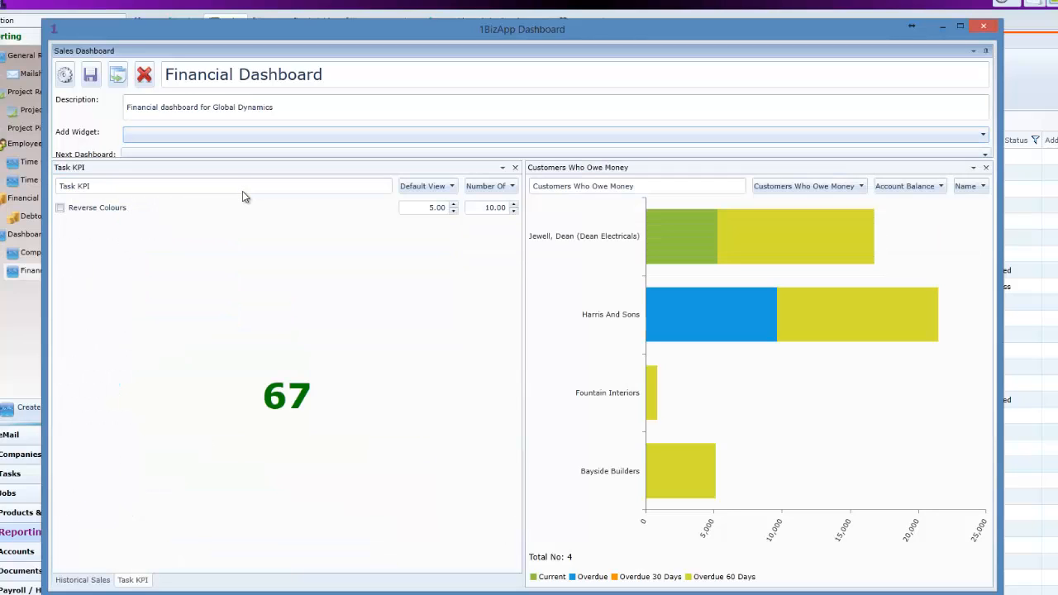
{"action": "left_click", "coordinate": [452, 187]}
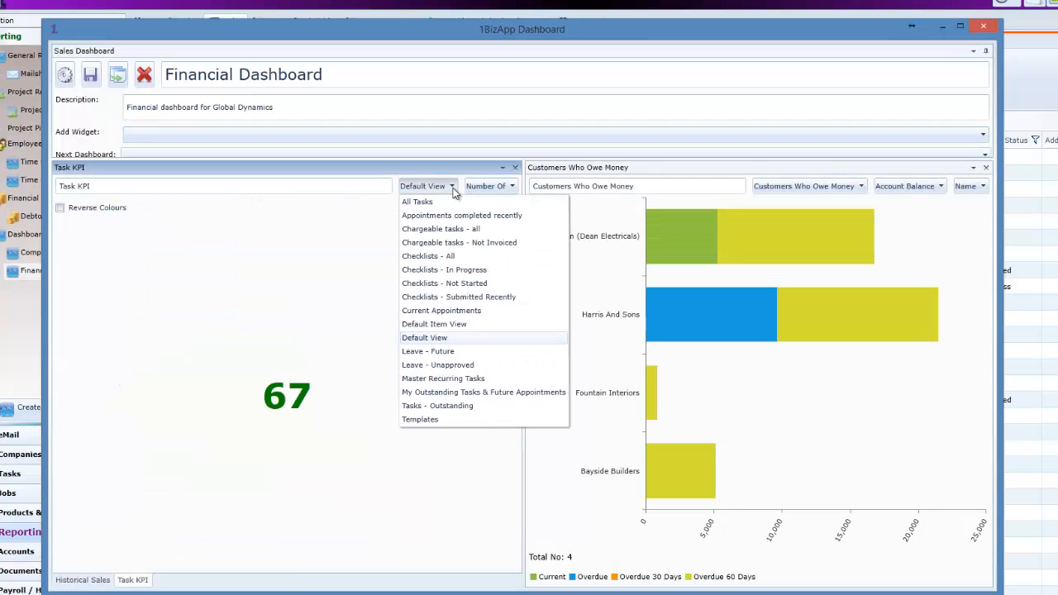
{"action": "left_click", "coordinate": [452, 244]}
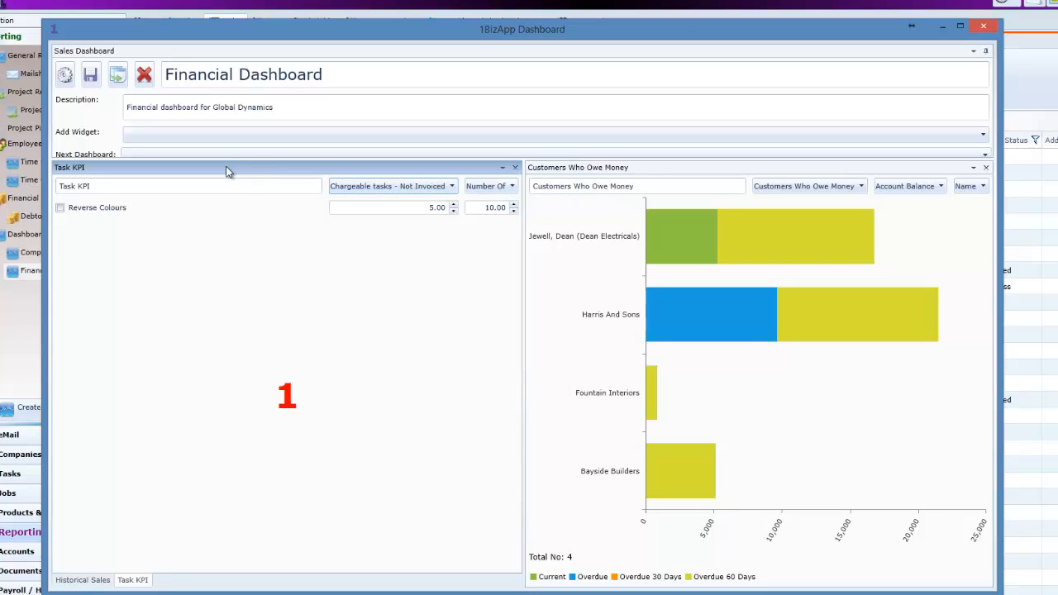
- Rearrange the widgets into three side-by-side columns: Historical Sales, Customers Who Owe Money and Task KPI
{"action": "left_click_drag", "start_coordinate": [228, 171], "coordinate": [526, 356]}
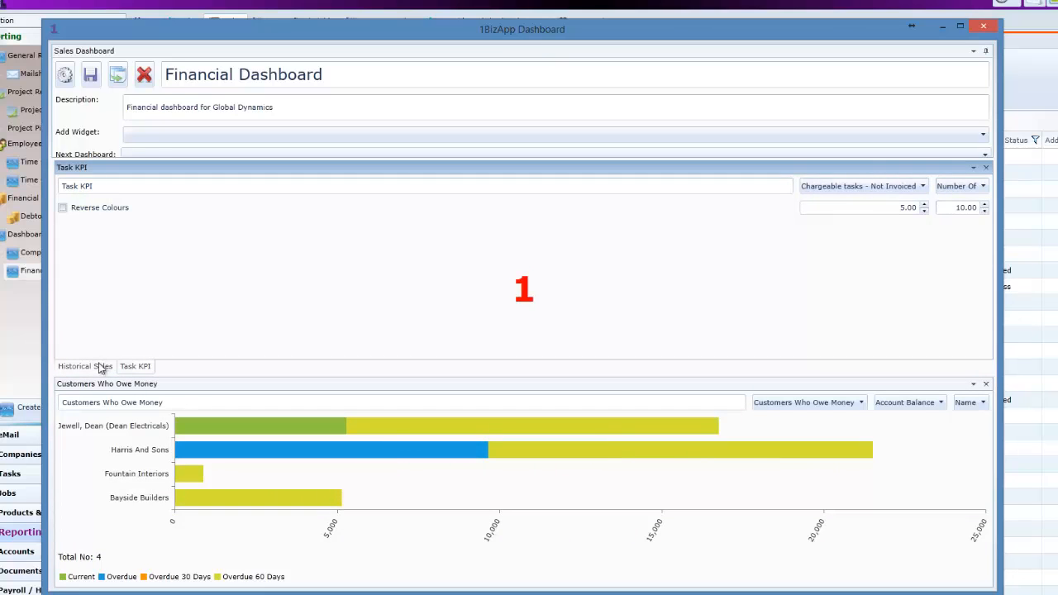
{"action": "left_click_drag", "start_coordinate": [104, 366], "coordinate": [508, 269]}
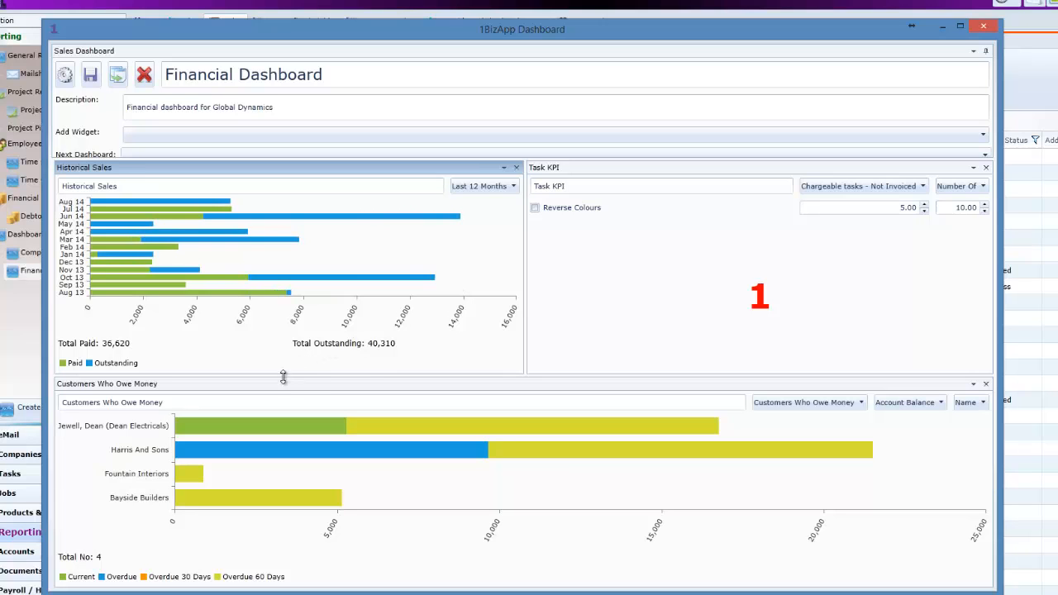
{"action": "left_click_drag", "start_coordinate": [279, 386], "coordinate": [305, 373]}
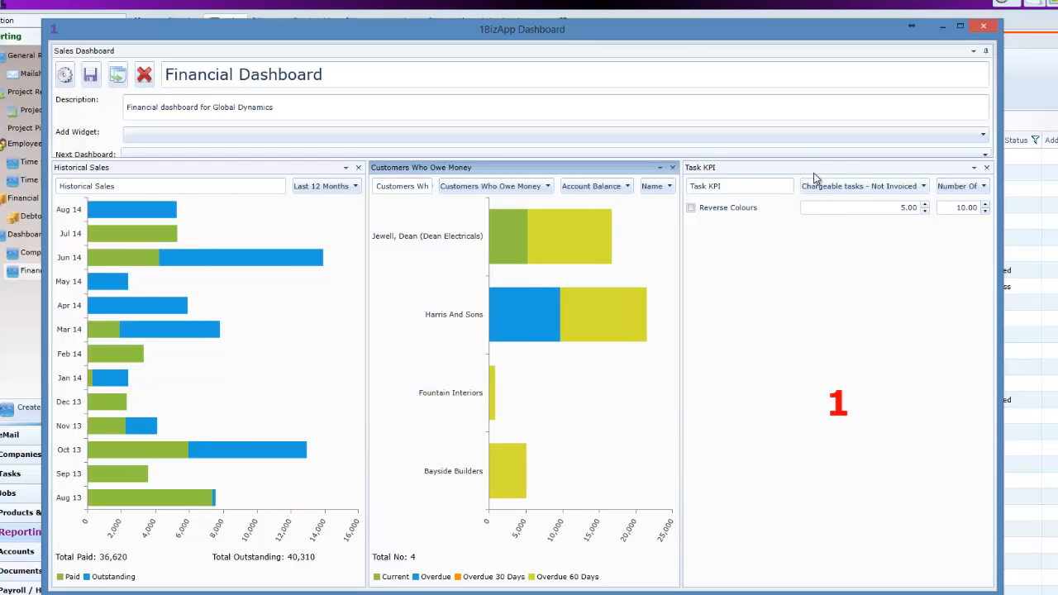
- Dock the Task KPI directly above the Customers Who Owe Money chart and reduce its height to enlarge the chart
{"action": "left_click_drag", "start_coordinate": [814, 167], "coordinate": [766, 359]}
{"action": "left_click_drag", "start_coordinate": [762, 357], "coordinate": [761, 358]}
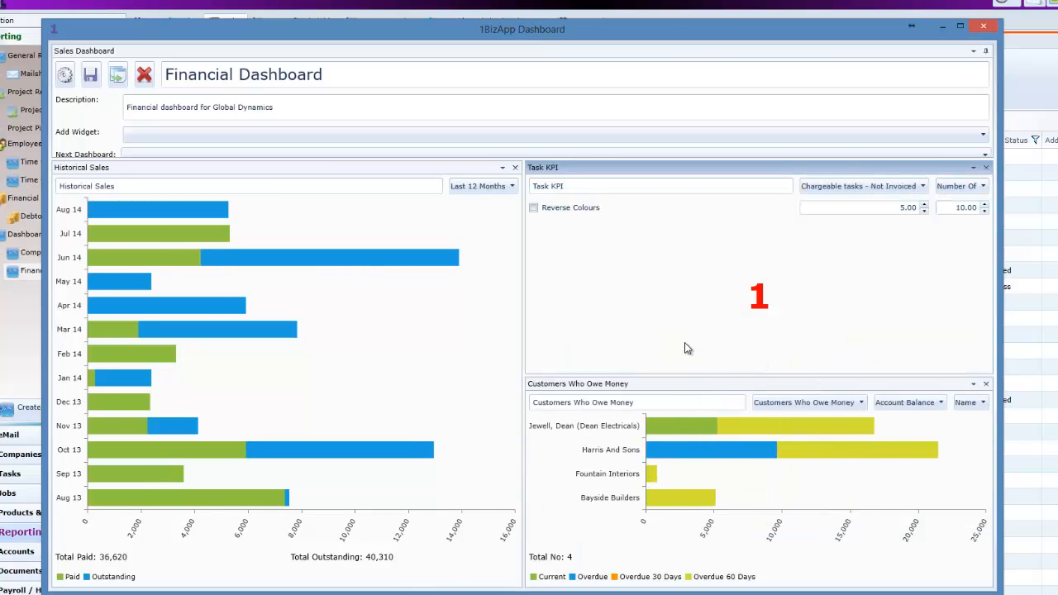
{"action": "left_click_drag", "start_coordinate": [695, 376], "coordinate": [701, 282]}
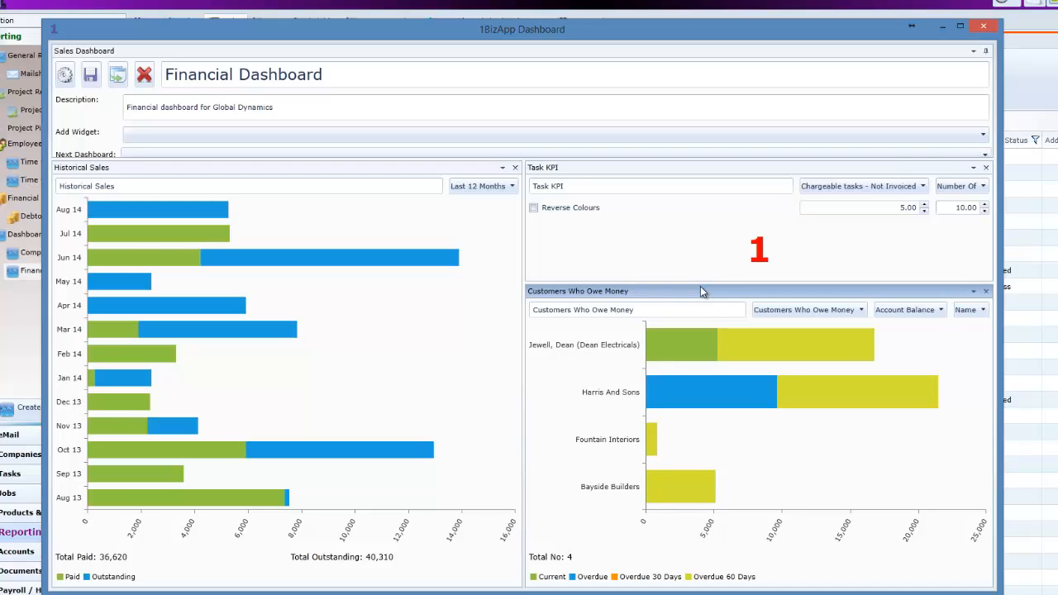
- Rename the Task KPI "Not Invoiced" and enable Reverse Colours for it
{"action": "left_click", "coordinate": [583, 187]}
{"action": "left_click_drag", "start_coordinate": [567, 186], "coordinate": [523, 185]}
{"action": "type", "text": "N"}
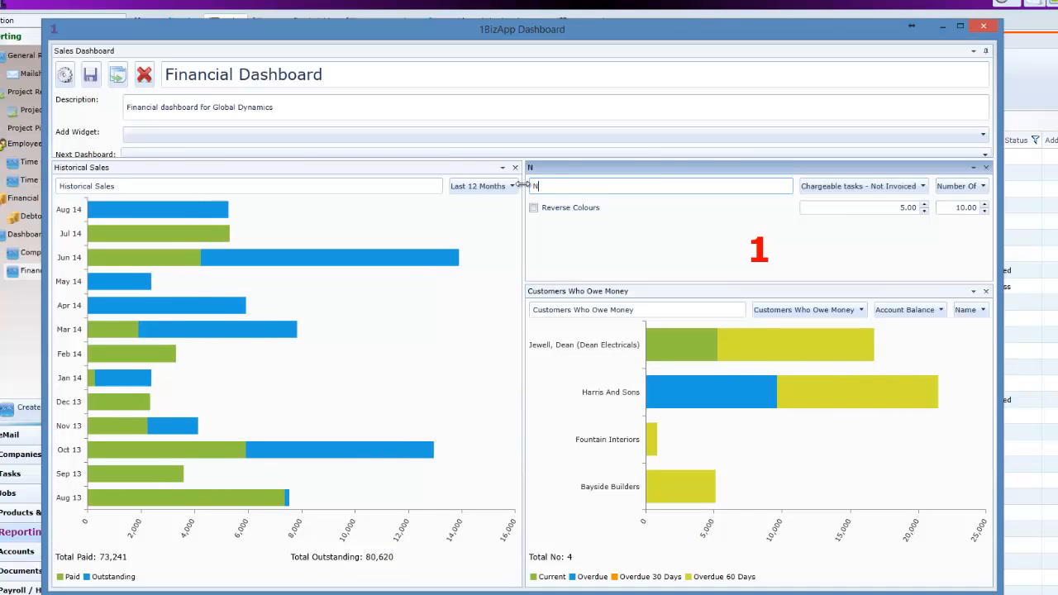
{"action": "type", "text": "ot Invoiced"}
{"action": "left_click", "coordinate": [533, 207]}
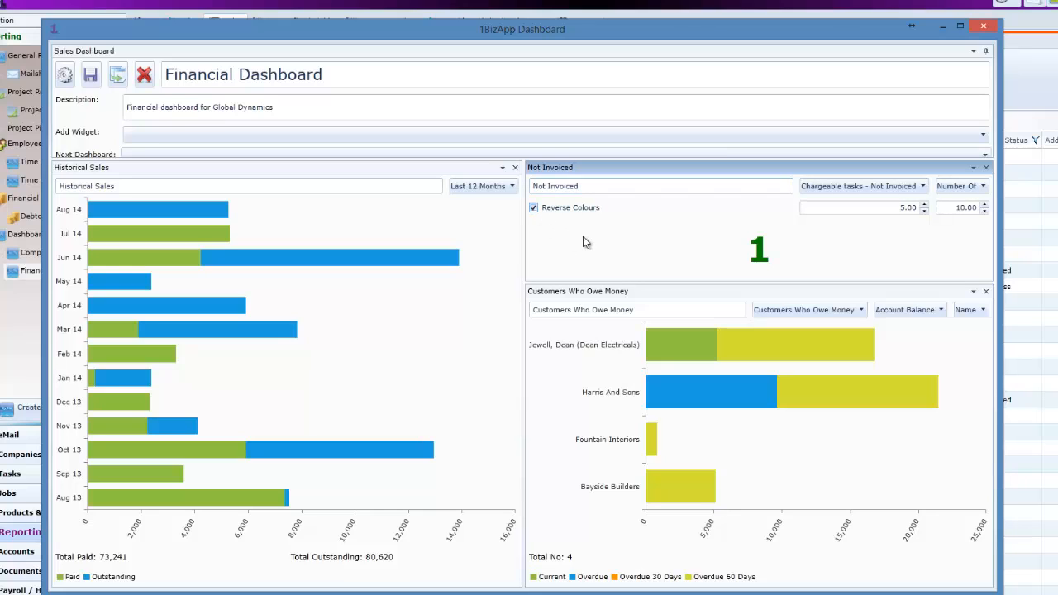
- Add a second Task KPI widget showing Hours for Chargeable tasks - Not Invoiced, with Reverse Colours enabled
{"action": "left_click", "coordinate": [400, 141]}
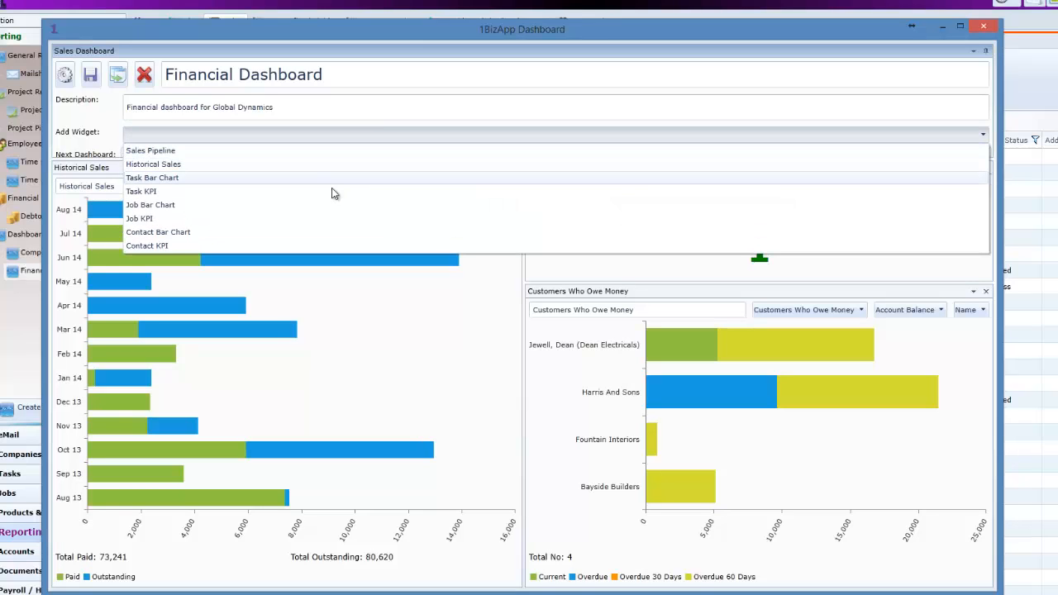
{"action": "left_click", "coordinate": [305, 192]}
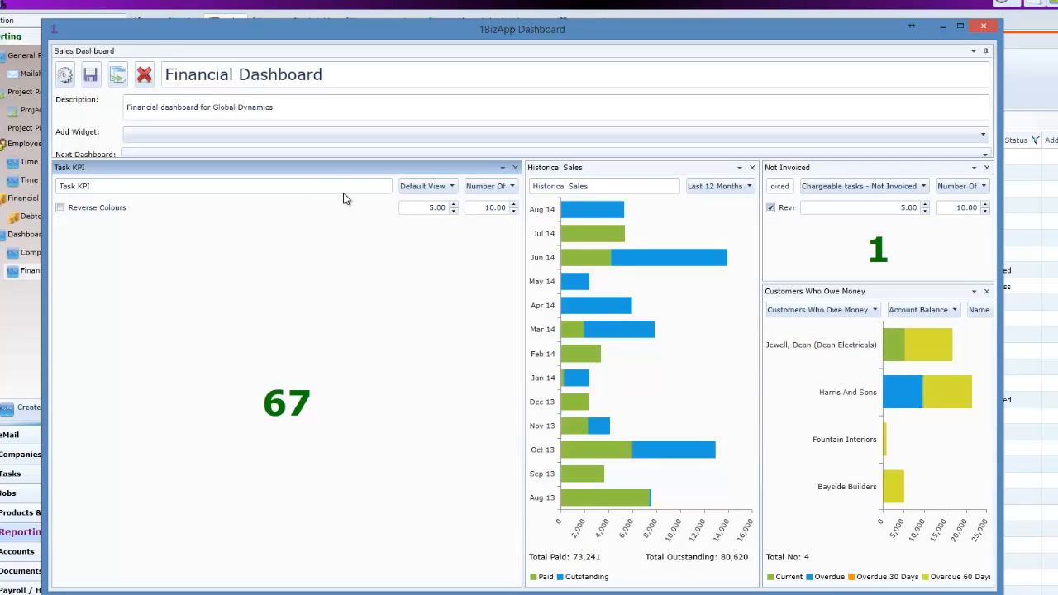
{"action": "left_click", "coordinate": [453, 187]}
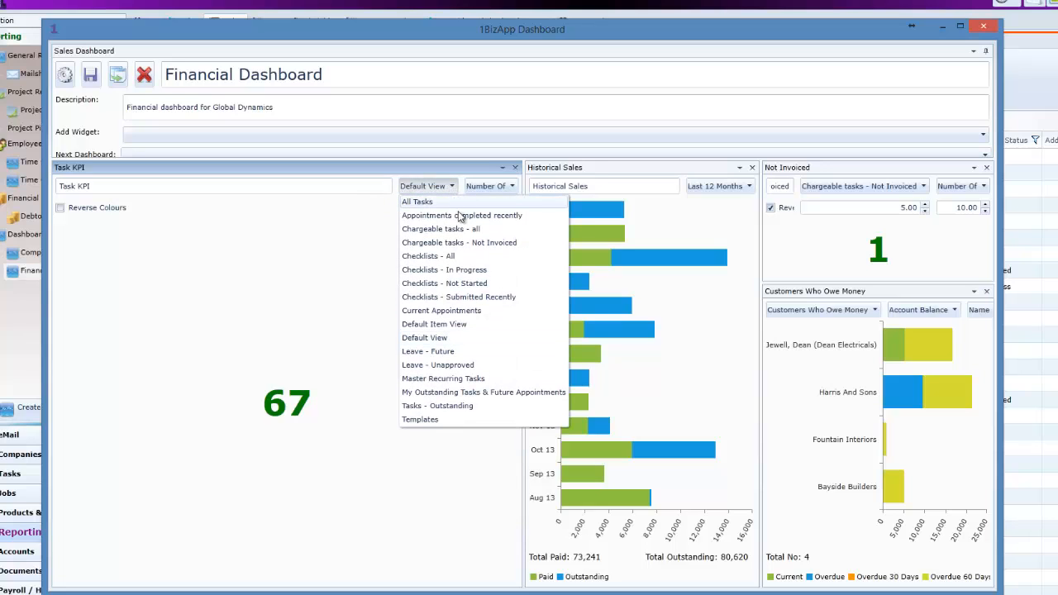
{"action": "left_click", "coordinate": [461, 243]}
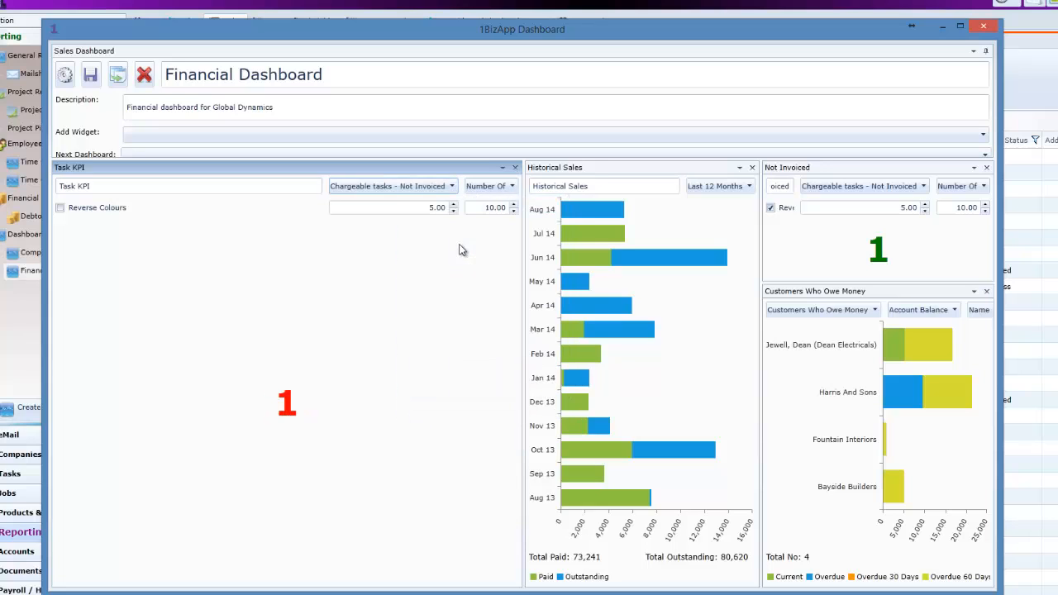
{"action": "left_click", "coordinate": [506, 186]}
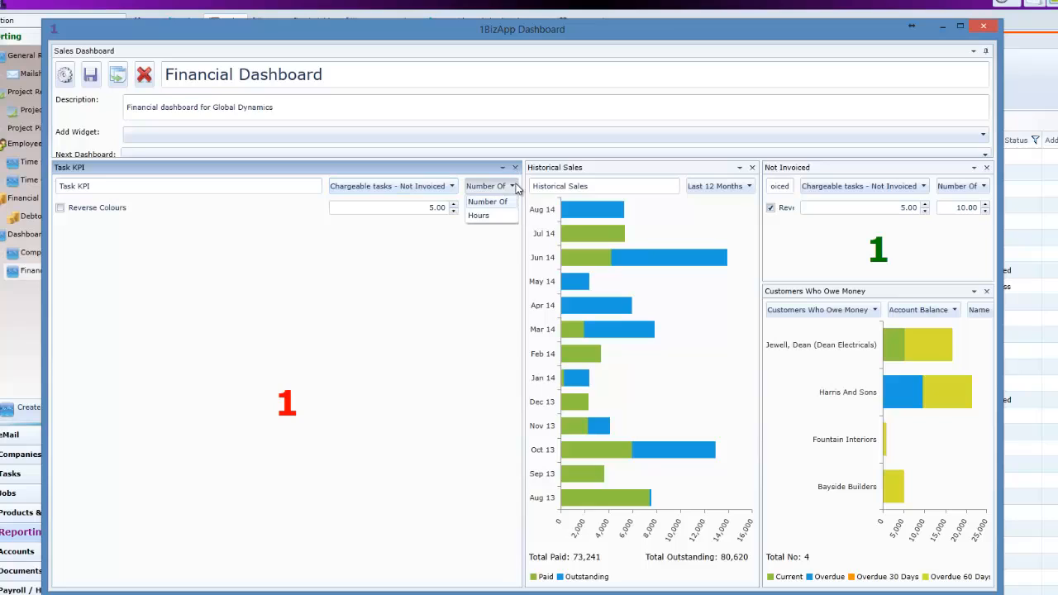
{"action": "left_click", "coordinate": [489, 213]}
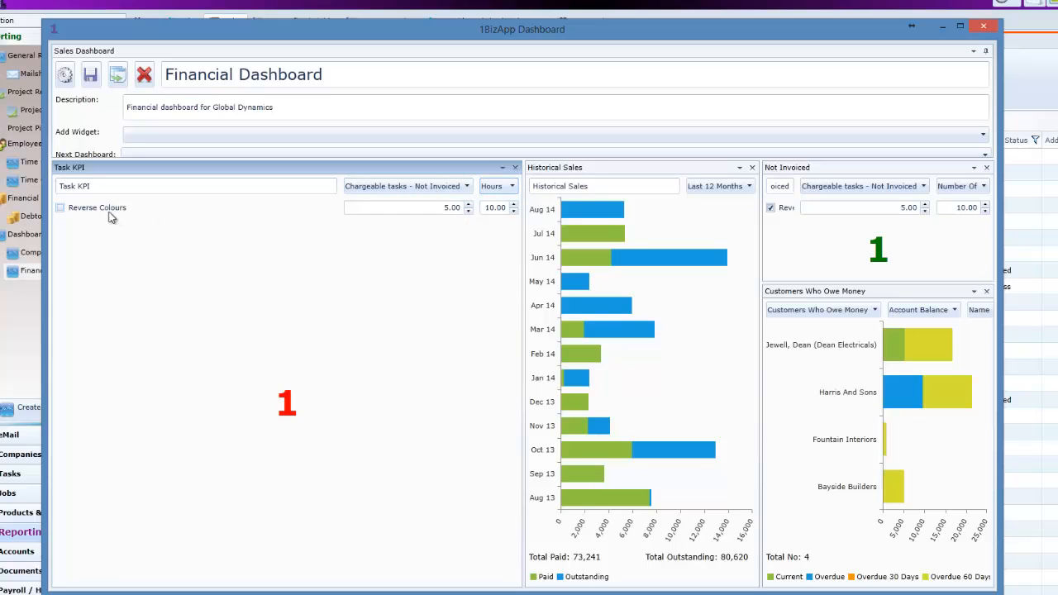
{"action": "left_click", "coordinate": [61, 209]}
- Dock the hours KPI to the right of the Not Invoiced KPI and shorten the KPI row above the customer chart
{"action": "left_click_drag", "start_coordinate": [188, 176], "coordinate": [778, 224]}
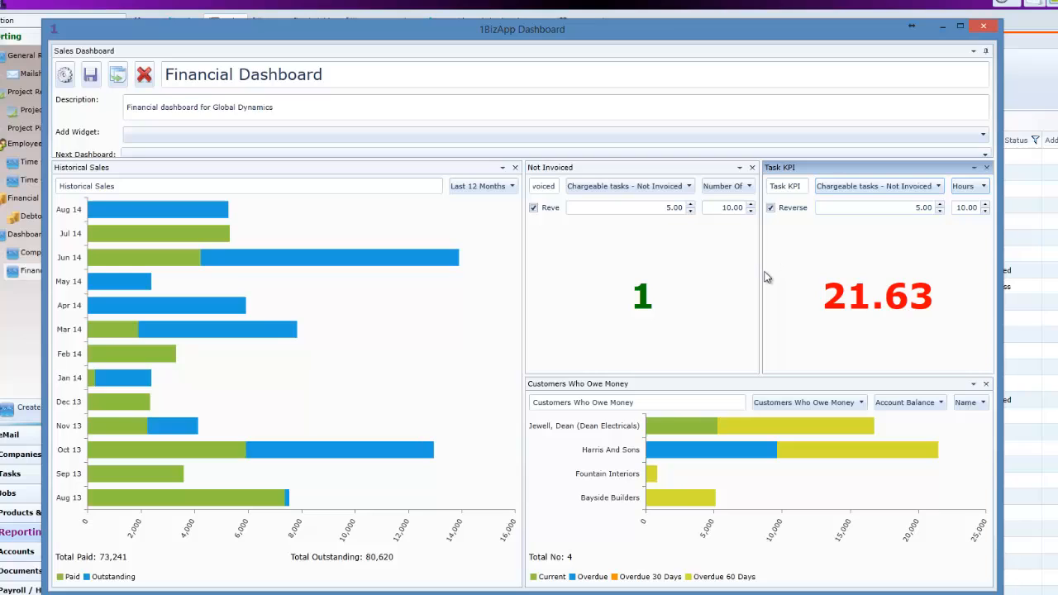
{"action": "left_click_drag", "start_coordinate": [756, 376], "coordinate": [755, 298]}
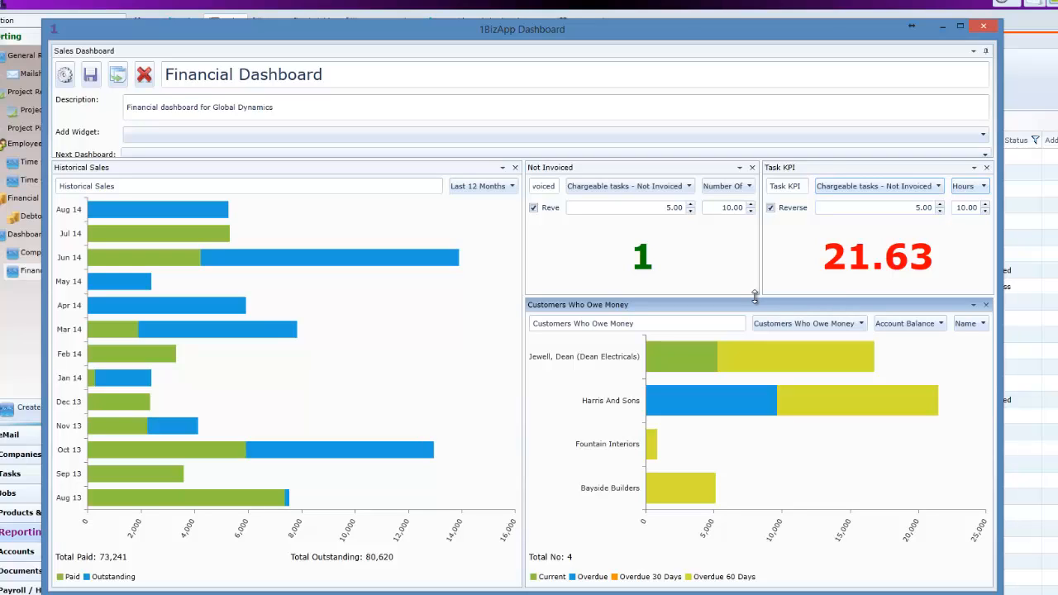
- Add a Job Bar Chart widget grouped by Type and rename it "Order by Type"
{"action": "left_click", "coordinate": [293, 135]}
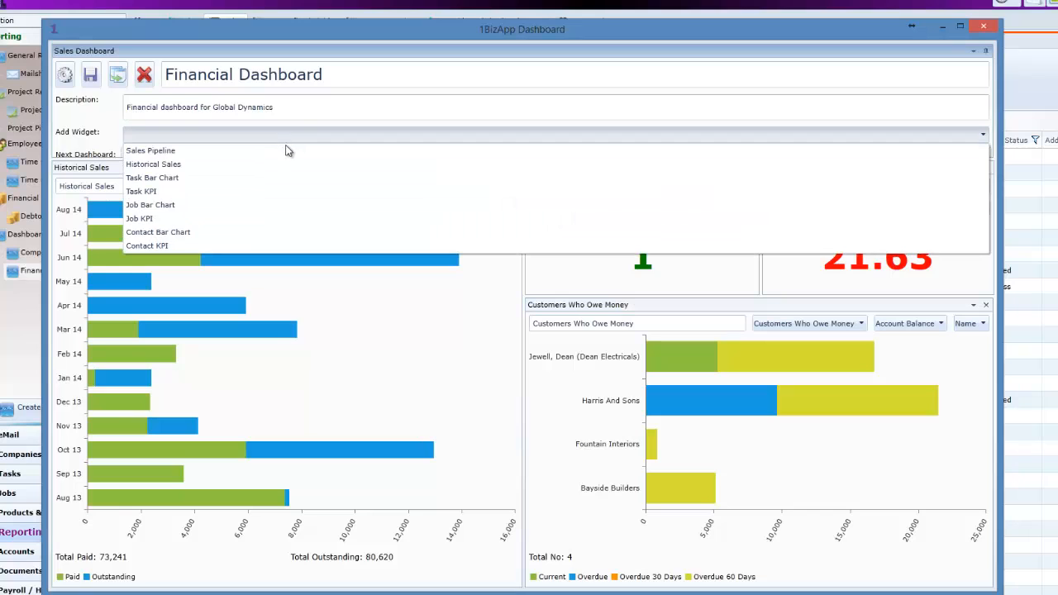
{"action": "left_click", "coordinate": [262, 207]}
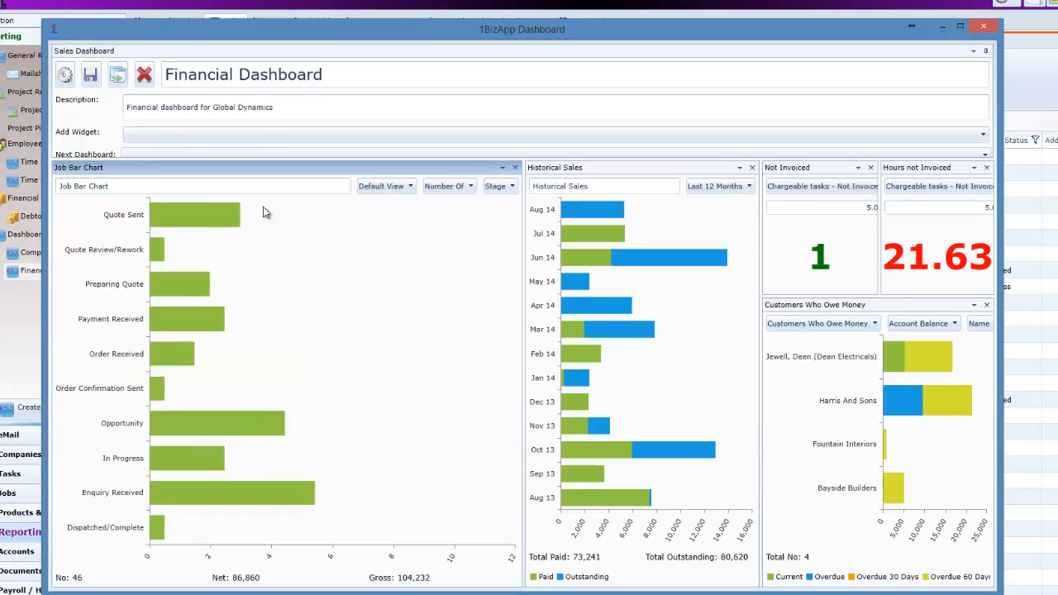
{"action": "left_click", "coordinate": [501, 187]}
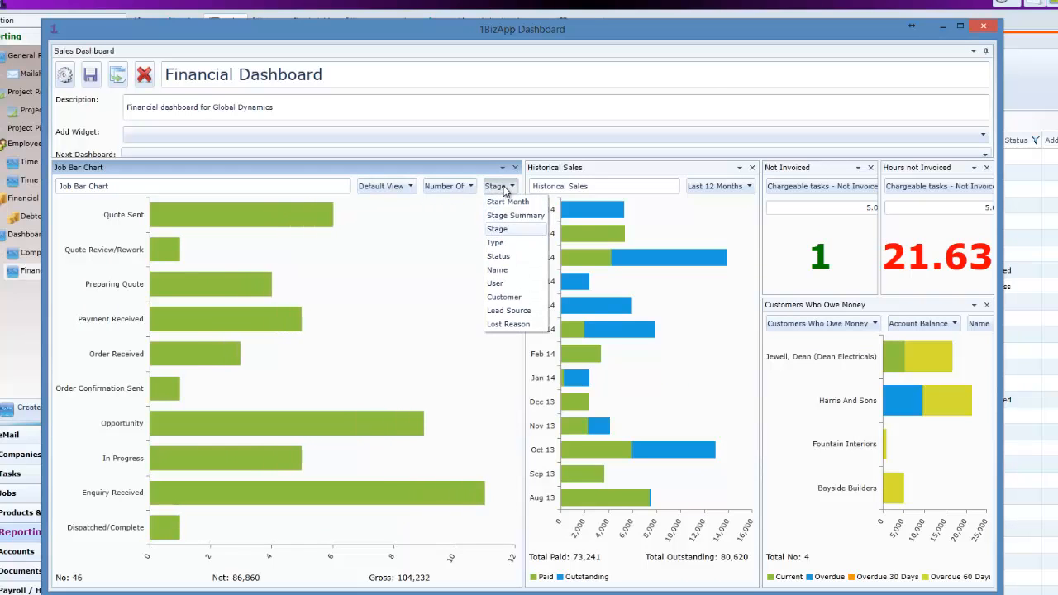
{"action": "left_click", "coordinate": [496, 244]}
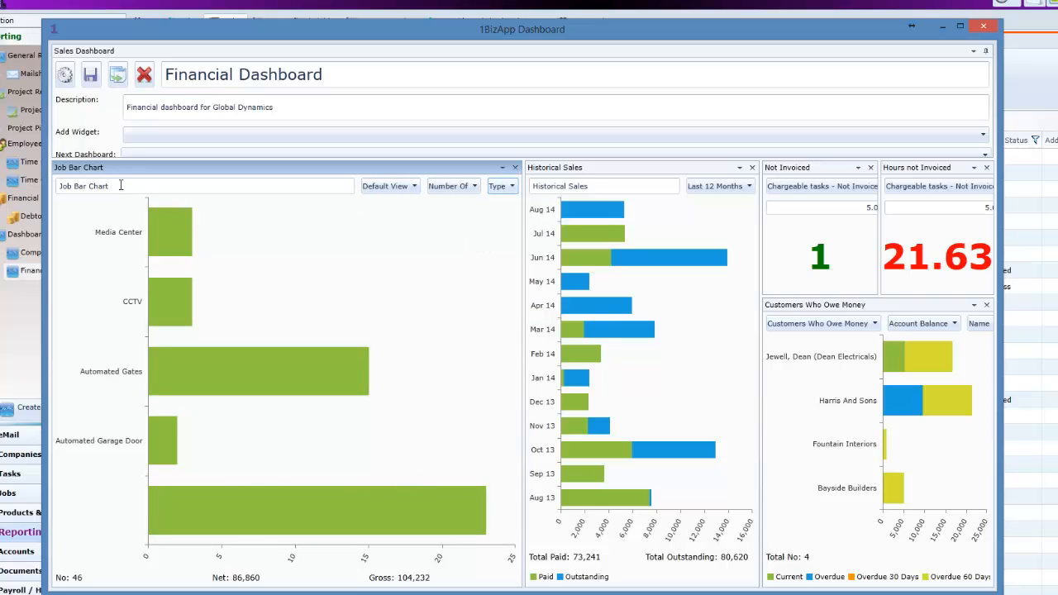
{"action": "left_click_drag", "start_coordinate": [121, 185], "coordinate": [53, 194]}
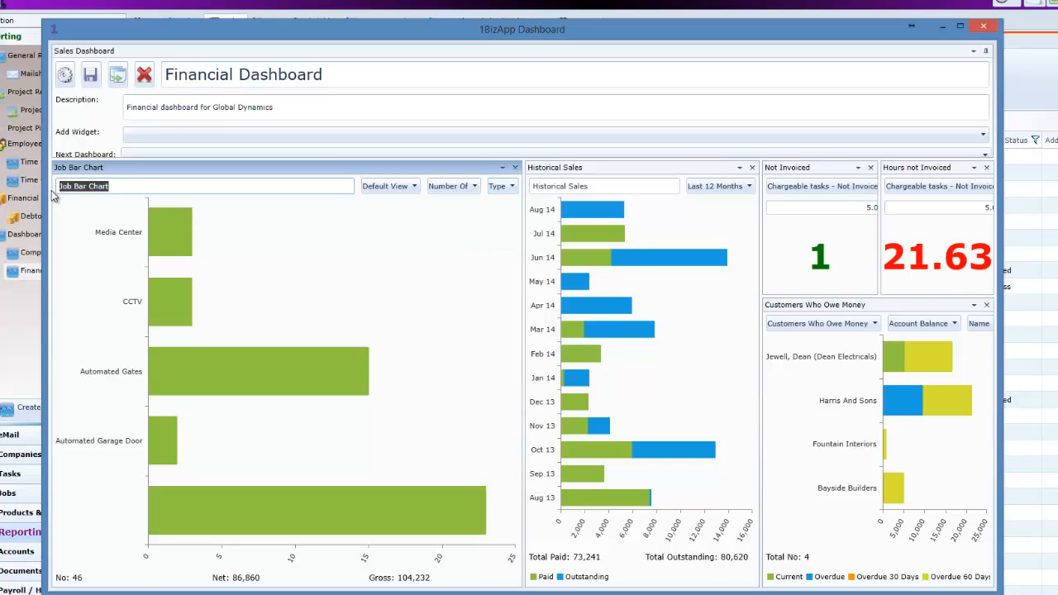
{"action": "type", "text": "Order by Type"}
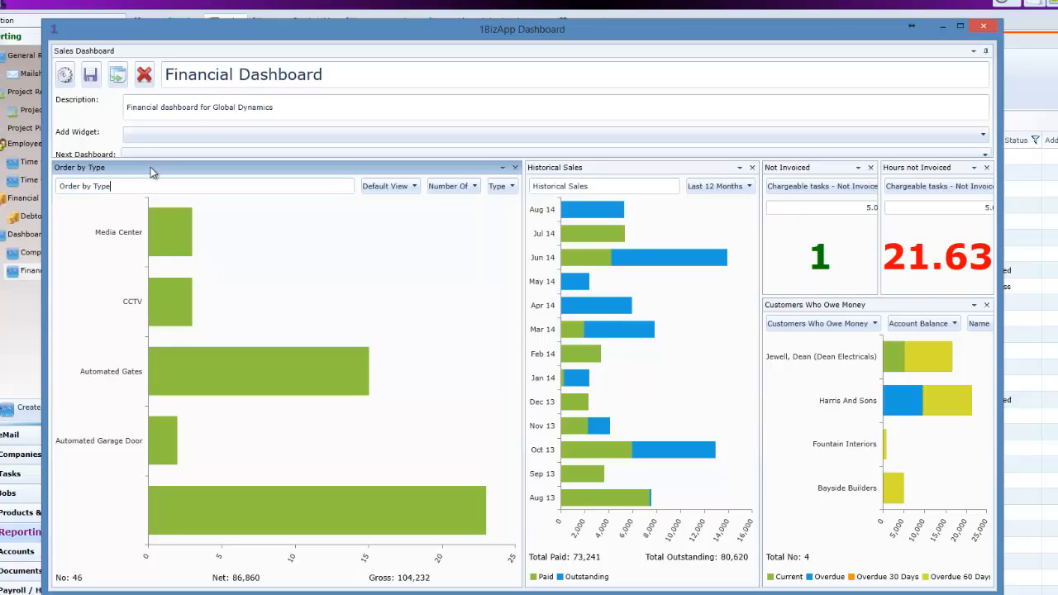
- Dock the Order by Type chart between the KPI row and Customers Who Owe Money, and save the dashboard
{"action": "left_click_drag", "start_coordinate": [151, 171], "coordinate": [761, 428]}
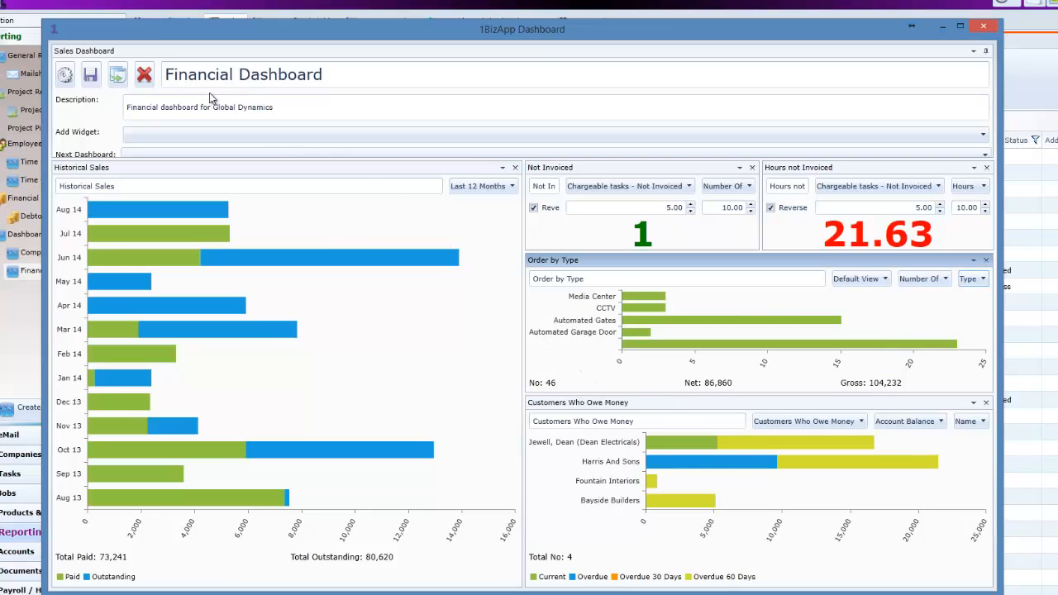
{"action": "left_click", "coordinate": [91, 77]}
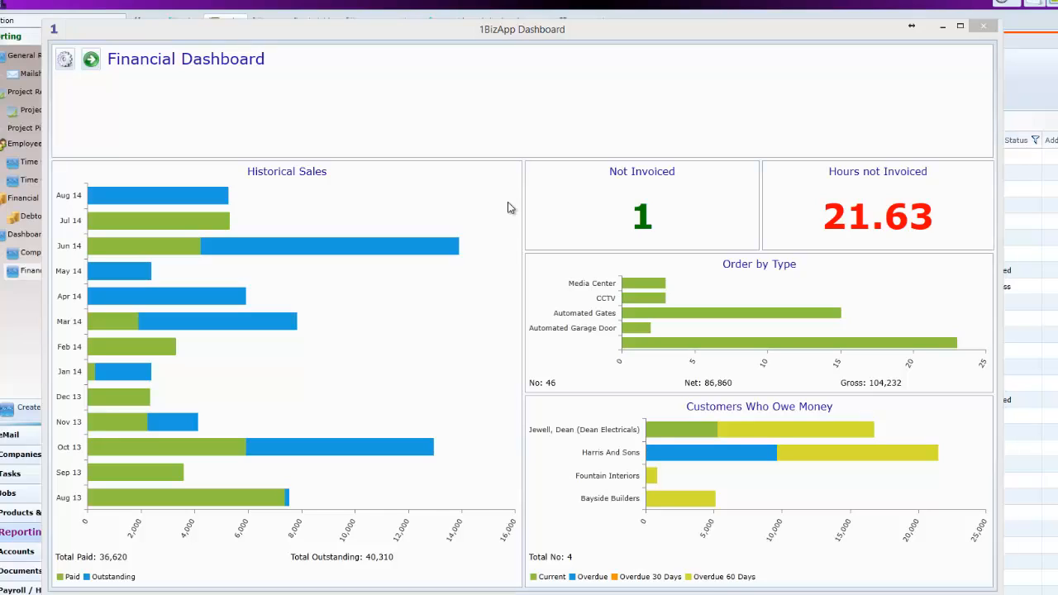
- Reopen the dashboard for editing, reduce the header height, rebalance the KPI, Order by Type and customer chart heights, and save
{"action": "left_click", "coordinate": [65, 62]}
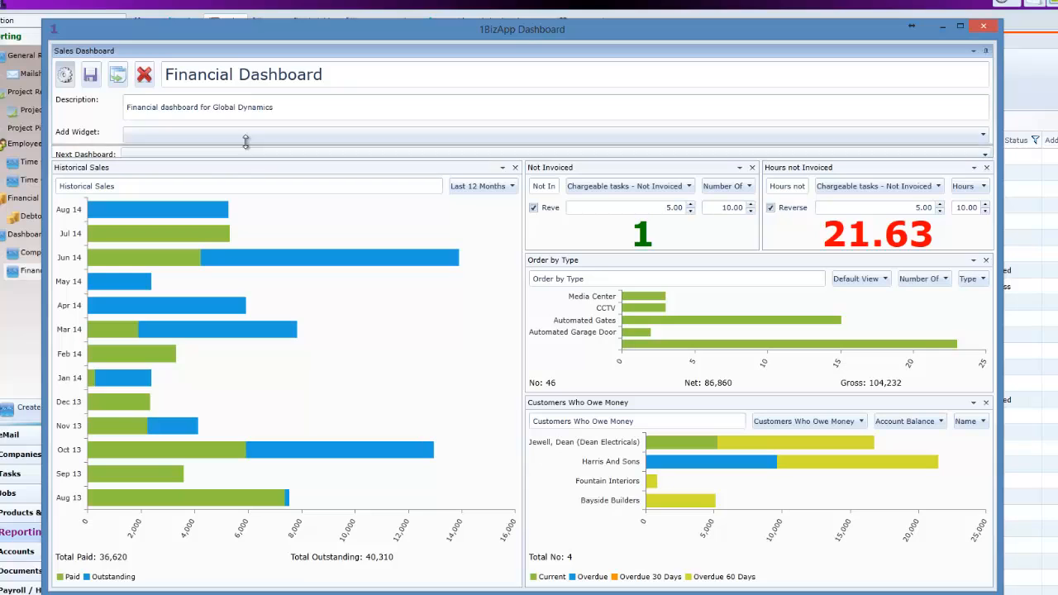
{"action": "left_click_drag", "start_coordinate": [245, 143], "coordinate": [246, 116]}
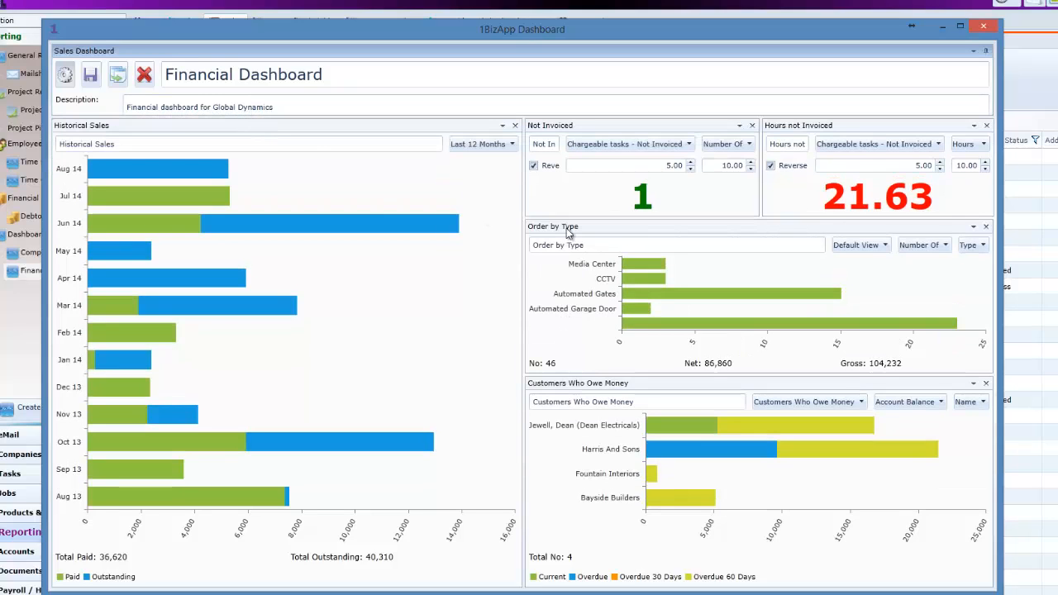
{"action": "left_click_drag", "start_coordinate": [566, 229], "coordinate": [580, 204]}
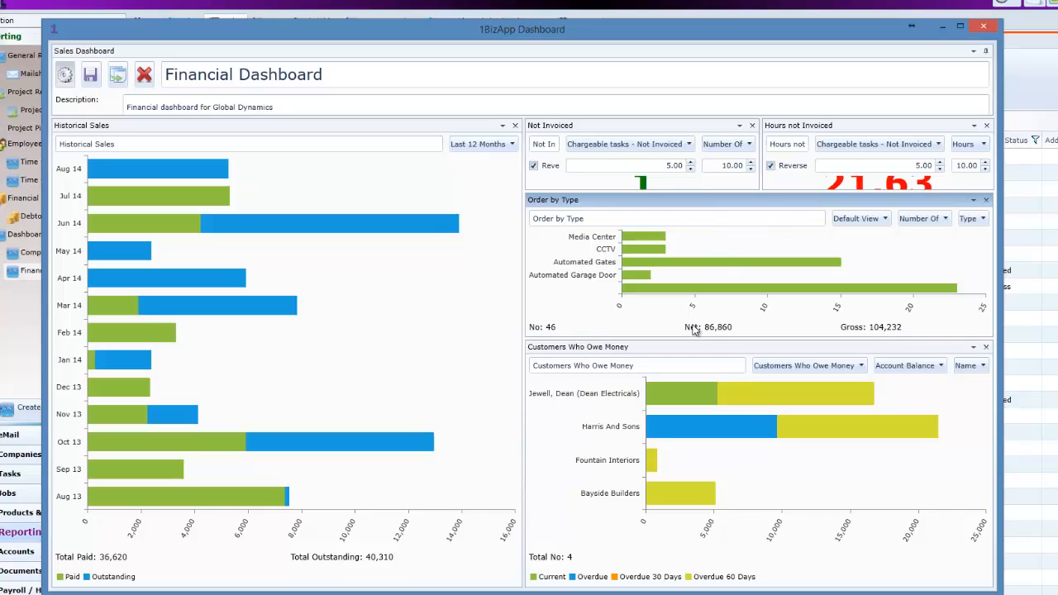
{"action": "left_click_drag", "start_coordinate": [689, 338], "coordinate": [691, 386]}
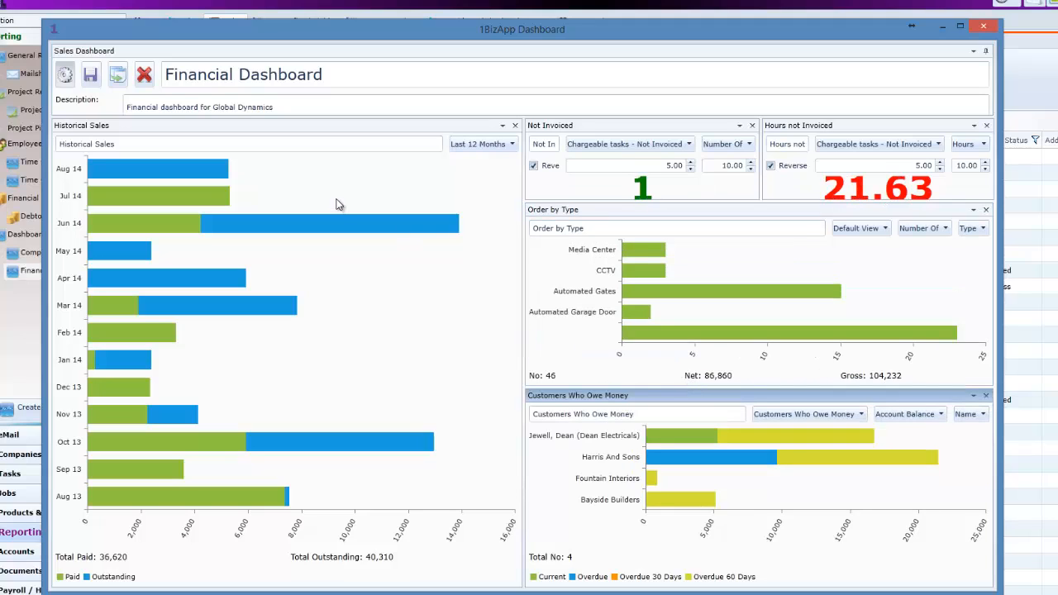
{"action": "left_click", "coordinate": [92, 77]}
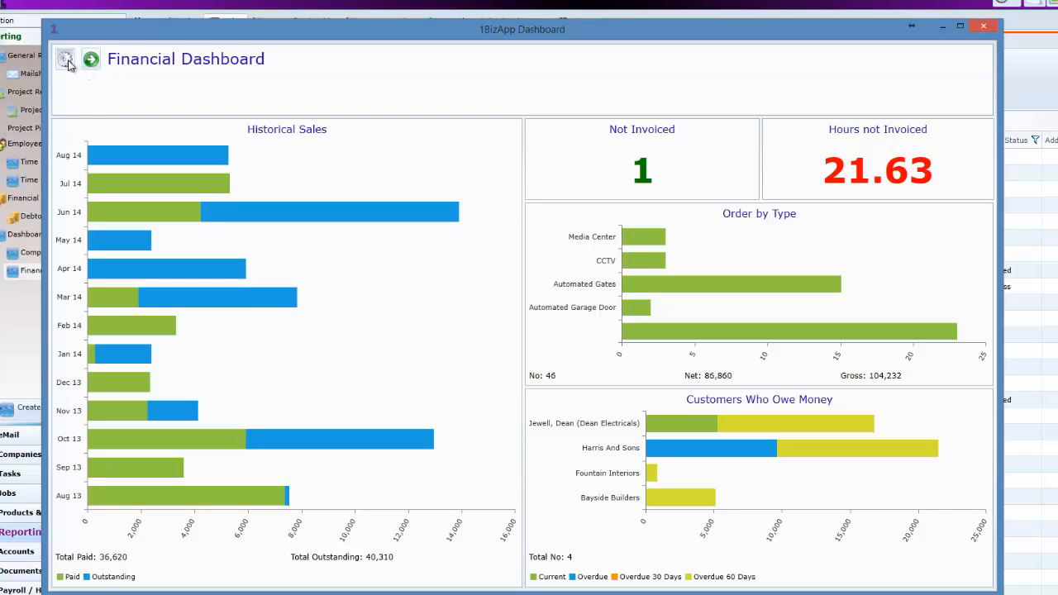
- Reopen the dashboard's edit mode, save back to the display view, and return to edit mode
{"action": "left_click", "coordinate": [65, 61]}
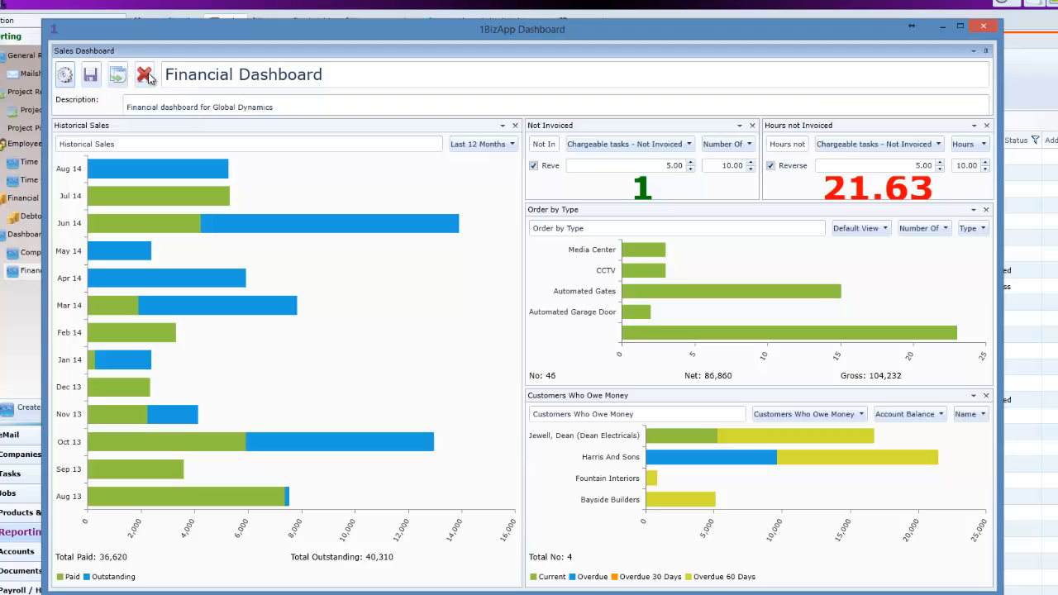
{"action": "left_click", "coordinate": [92, 76]}
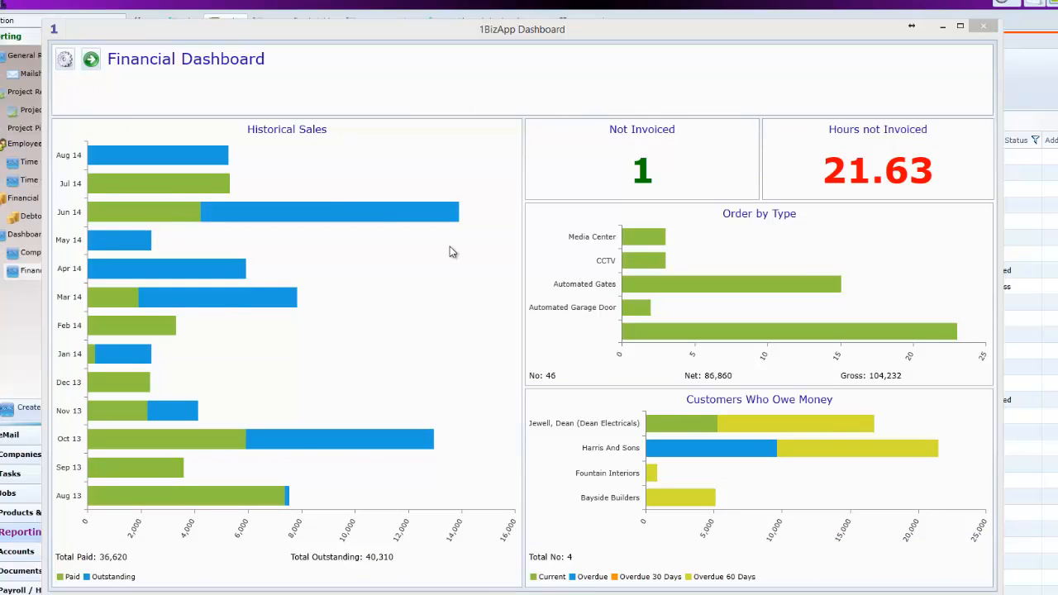
{"action": "left_click", "coordinate": [67, 62]}
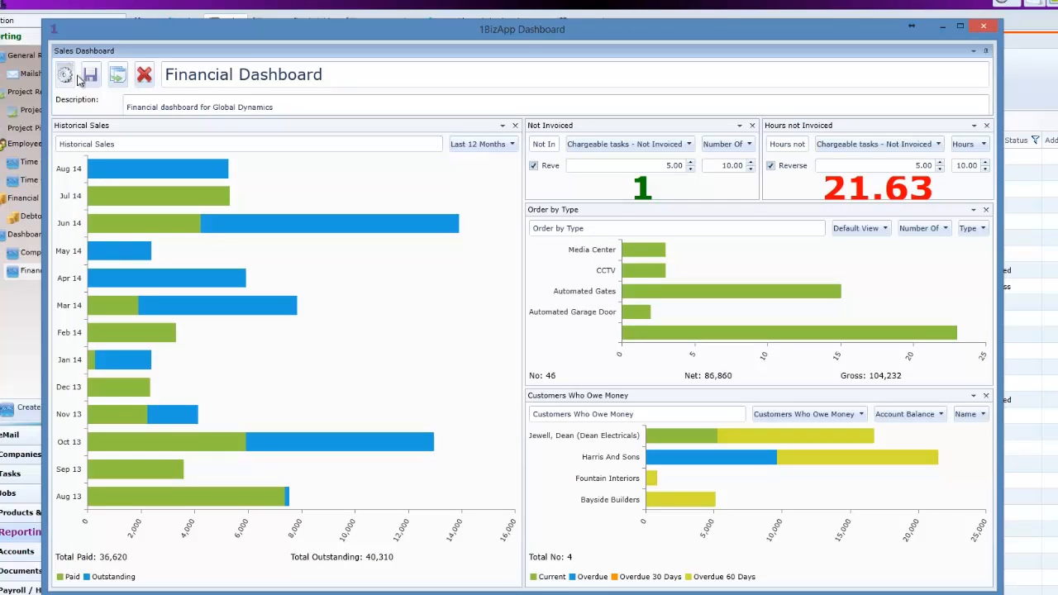
- Set the Financial Dashboard's next dashboard to Company Overview, shrink the header area again, and save
{"action": "left_click_drag", "start_coordinate": [392, 124], "coordinate": [376, 189]}
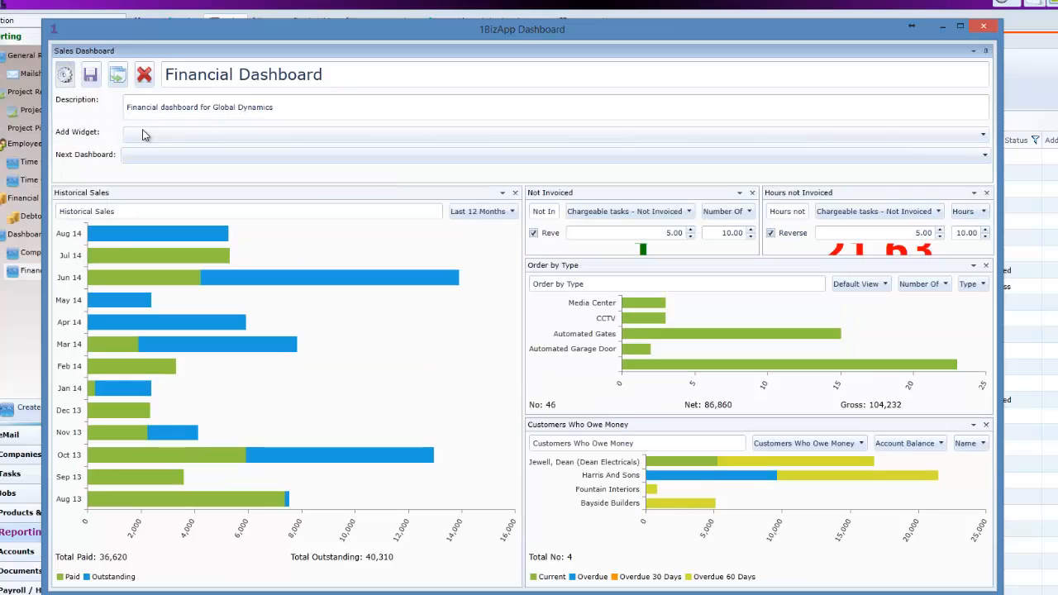
{"action": "left_click", "coordinate": [145, 160]}
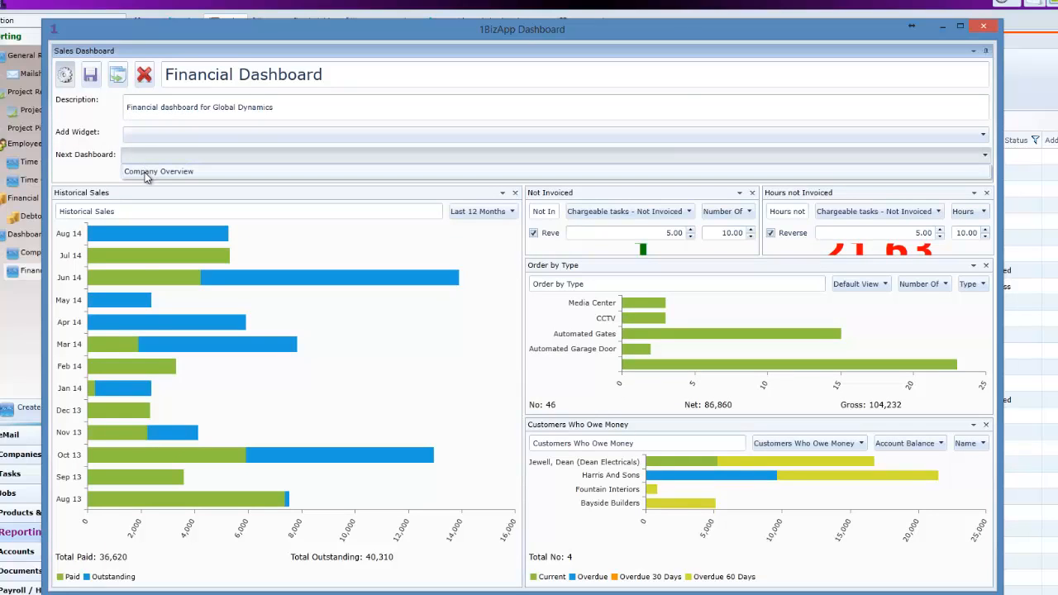
{"action": "left_click", "coordinate": [145, 174]}
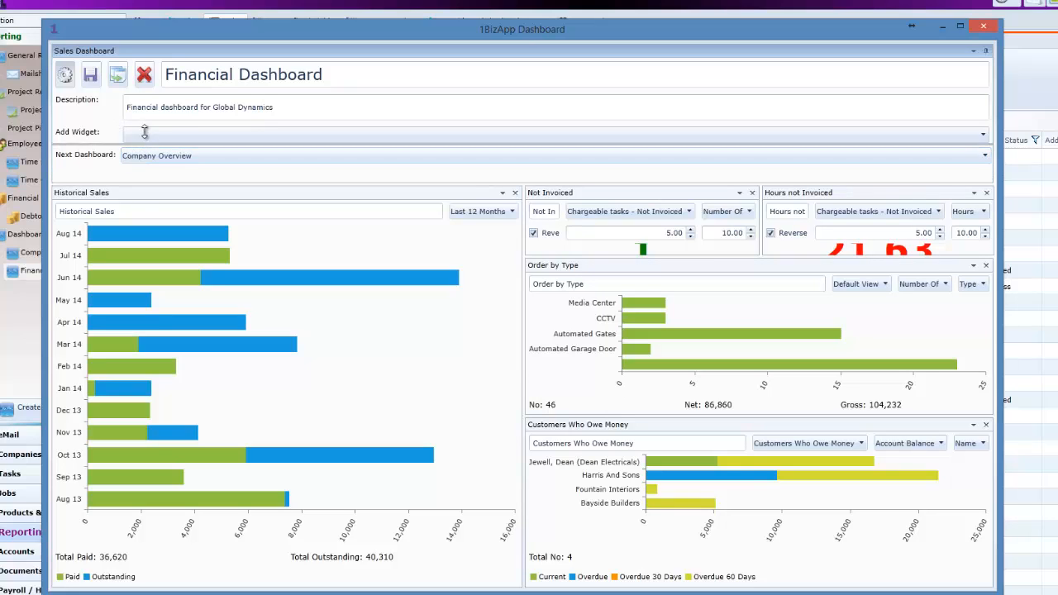
{"action": "left_click_drag", "start_coordinate": [145, 132], "coordinate": [145, 121]}
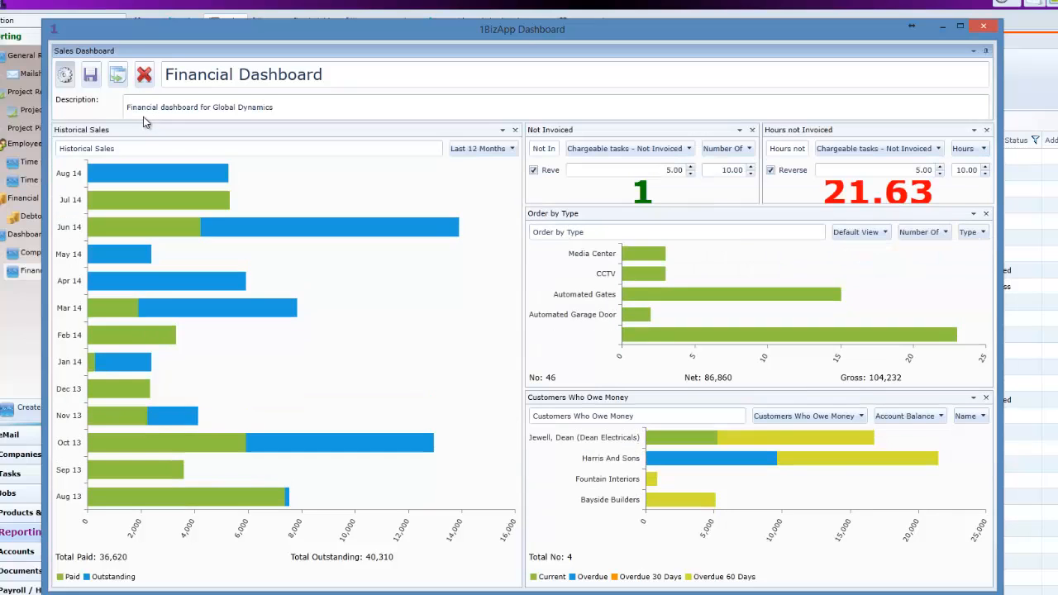
{"action": "left_click", "coordinate": [91, 76]}
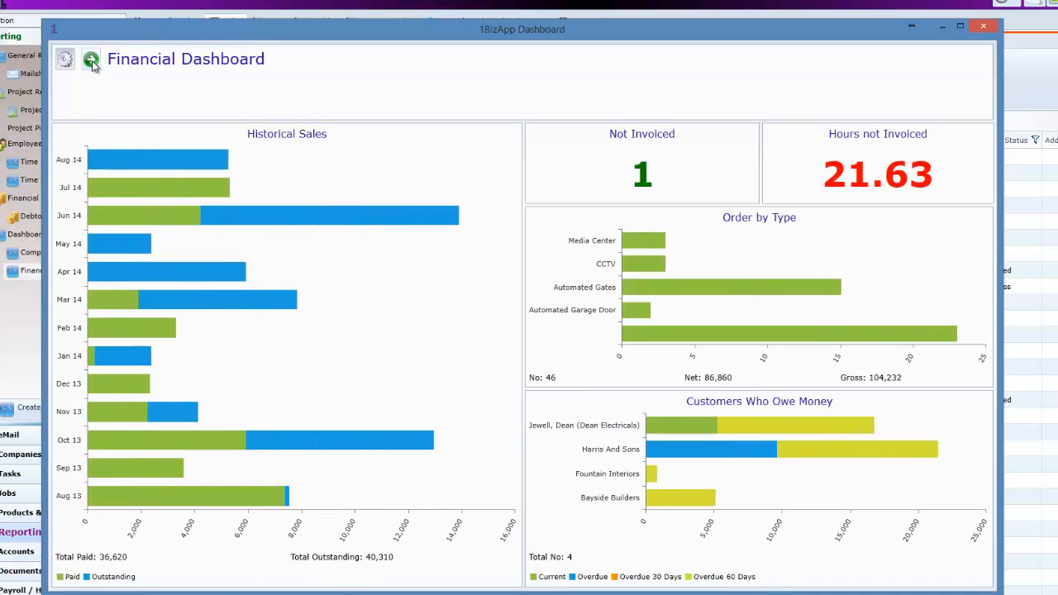
- Advance to the Company Overview dashboard, set its next dashboard to Financial Dashboard, and save
{"action": "left_click", "coordinate": [91, 60]}
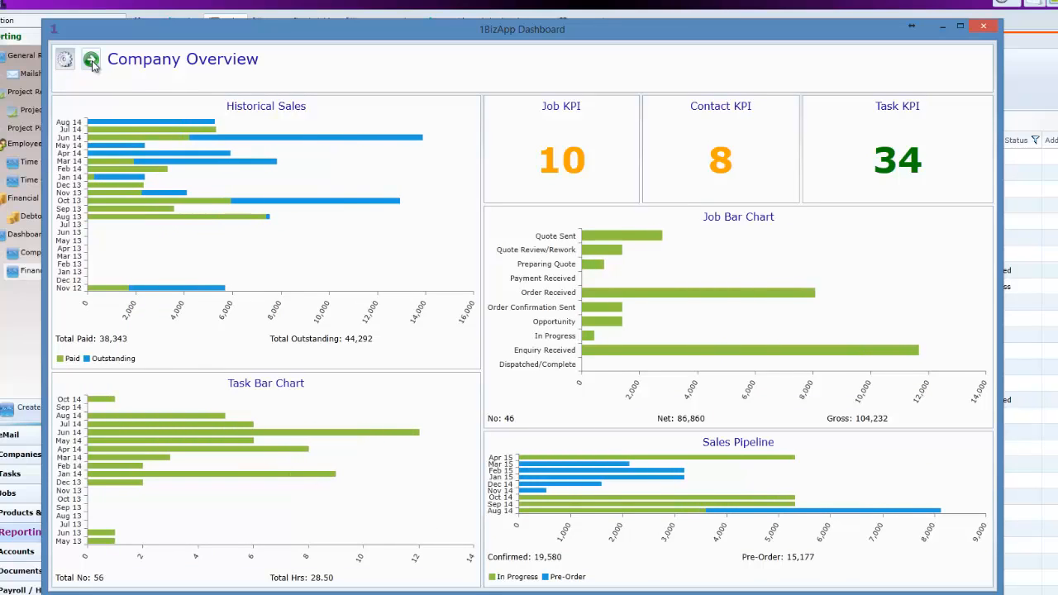
{"action": "left_click", "coordinate": [91, 61]}
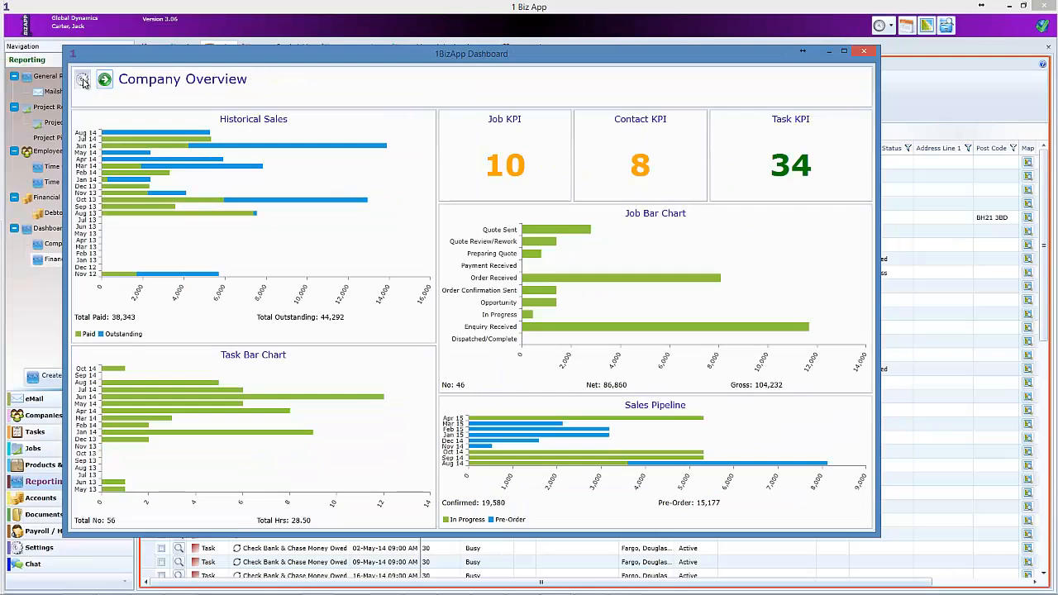
{"action": "left_click", "coordinate": [65, 60]}
{"action": "left_click_drag", "start_coordinate": [138, 109], "coordinate": [158, 137]}
{"action": "left_click", "coordinate": [146, 161]}
{"action": "left_click", "coordinate": [156, 178]}
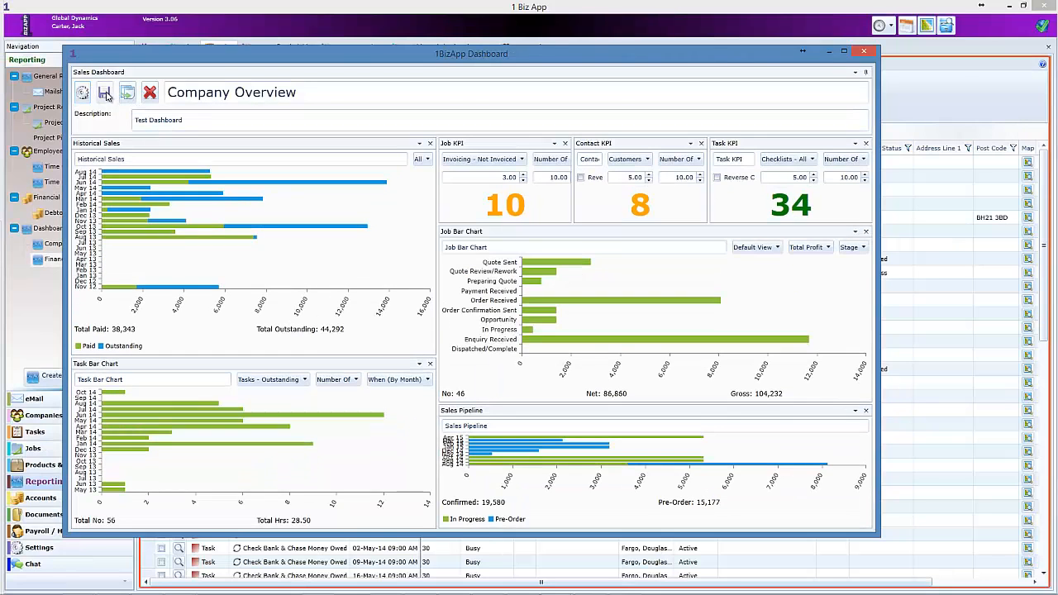
{"action": "left_click", "coordinate": [104, 93]}
- Cycle back and forth between Company Overview and Financial Dashboard to check their links
{"action": "left_click", "coordinate": [104, 80]}
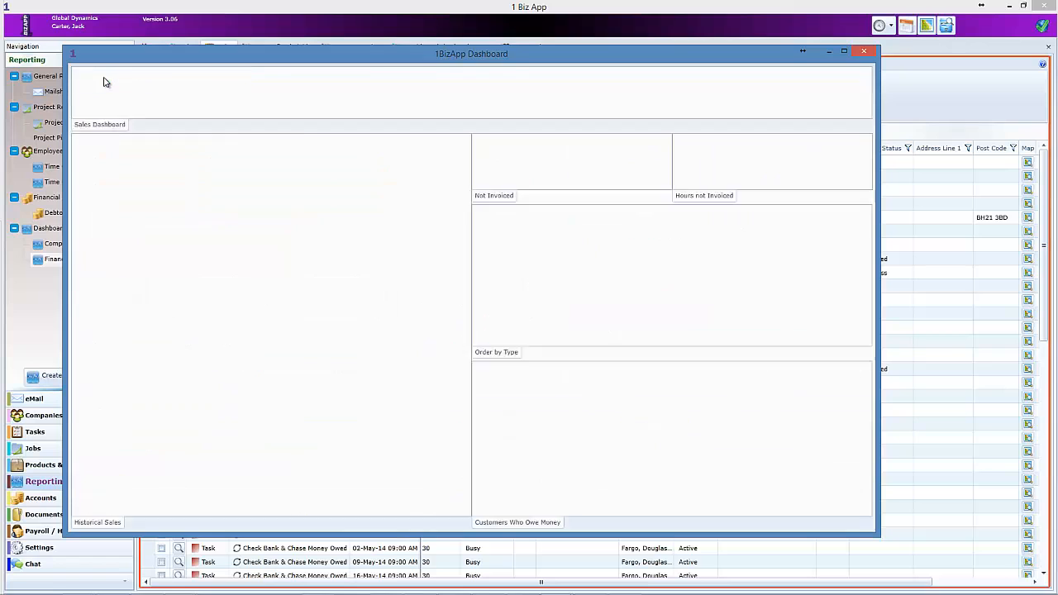
{"action": "left_click", "coordinate": [104, 80]}
{"action": "left_click", "coordinate": [104, 81]}
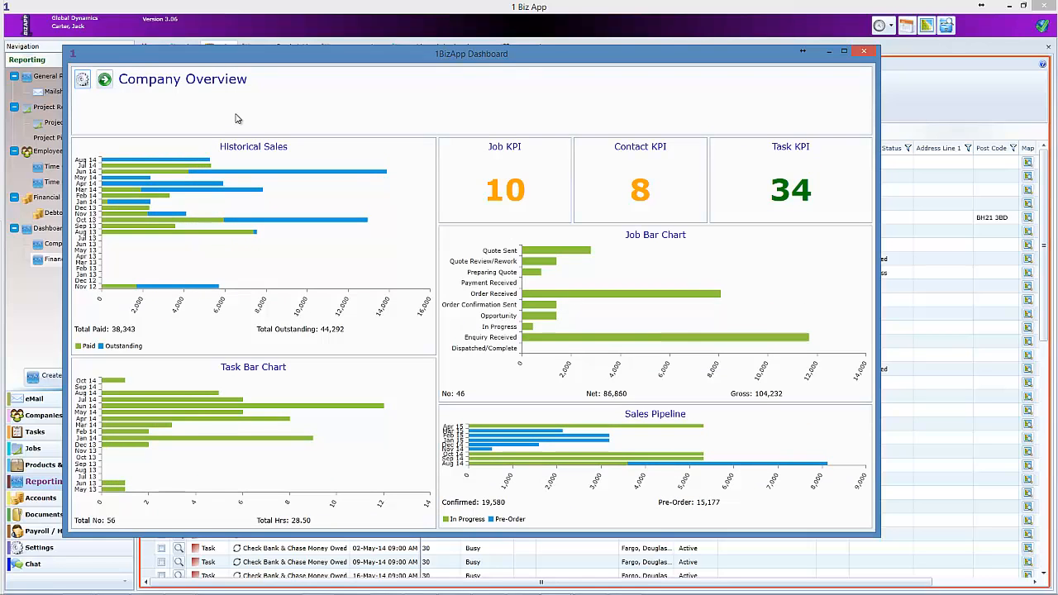
{"action": "left_click", "coordinate": [105, 79]}
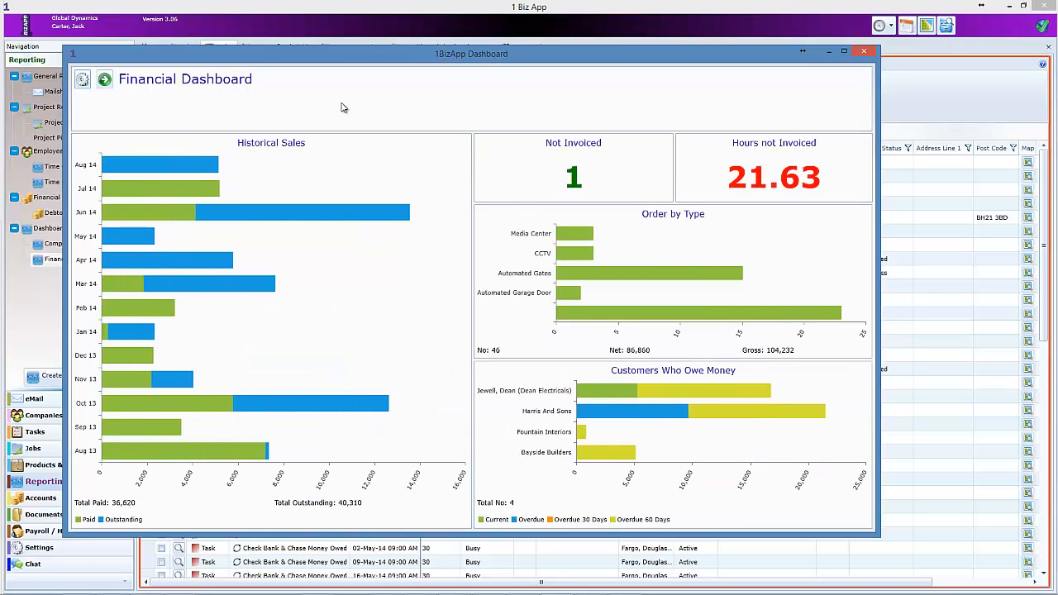
{"action": "left_click", "coordinate": [844, 51]}
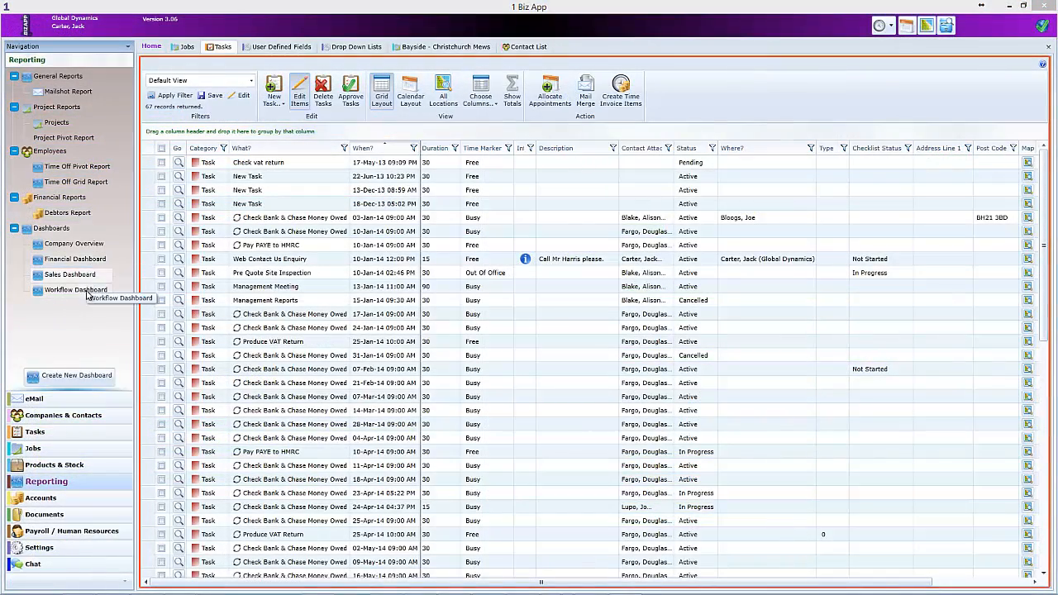
- Open the Financial Dashboard from the dashboard list, change its next dashboard to Sales Dashboard, and save
{"action": "left_click", "coordinate": [91, 262]}
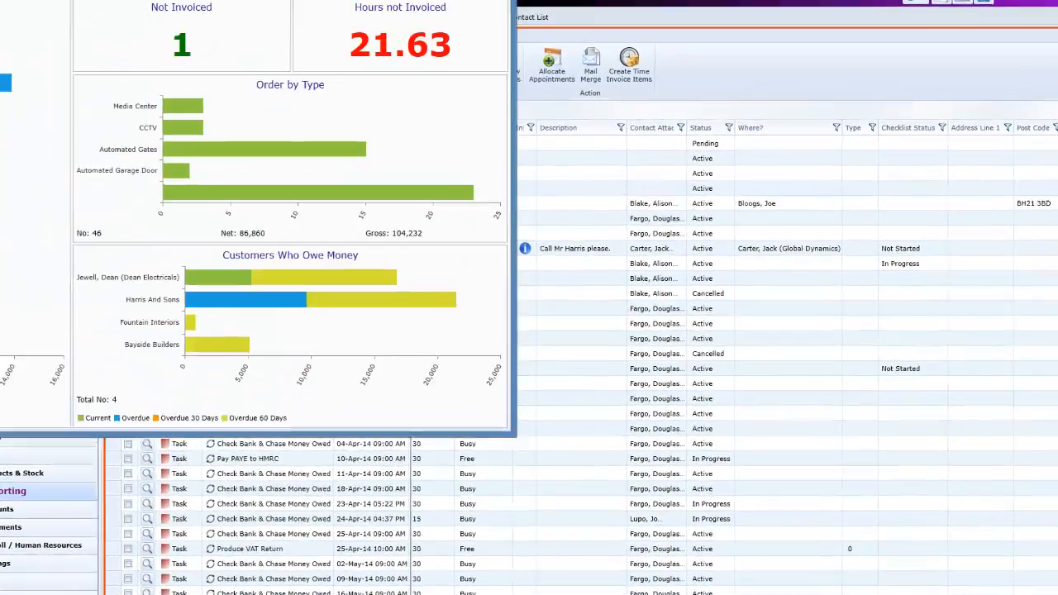
{"action": "left_click_drag", "start_coordinate": [109, 4], "coordinate": [361, 32]}
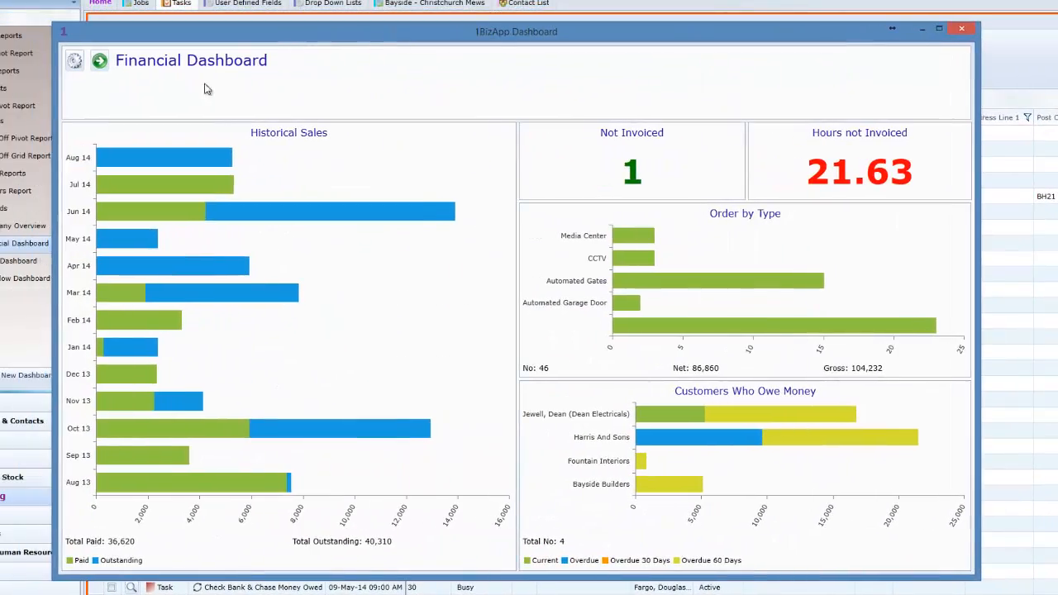
{"action": "left_click", "coordinate": [79, 62]}
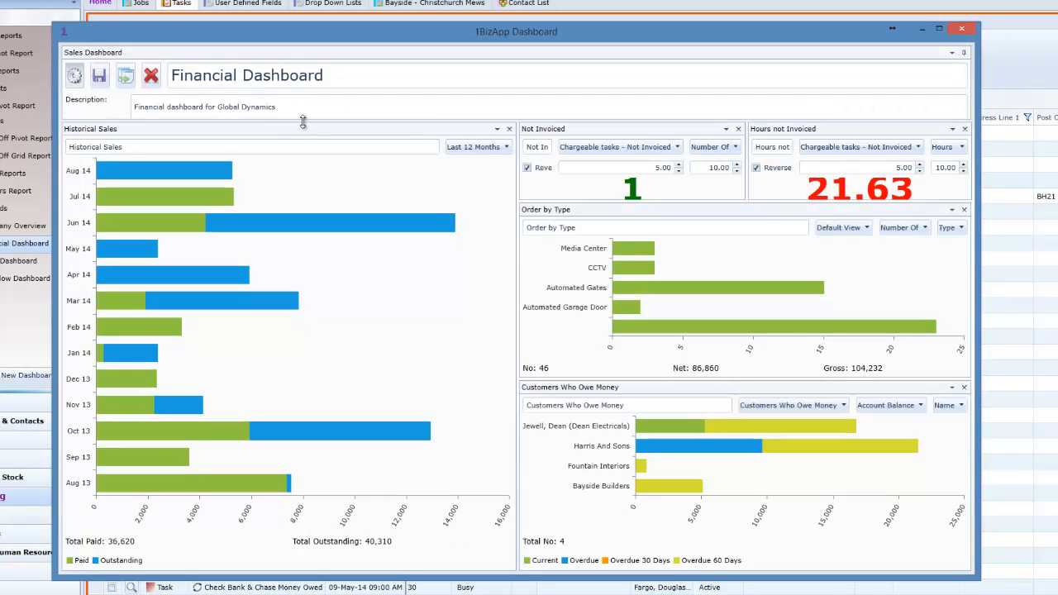
{"action": "left_click_drag", "start_coordinate": [303, 122], "coordinate": [290, 158]}
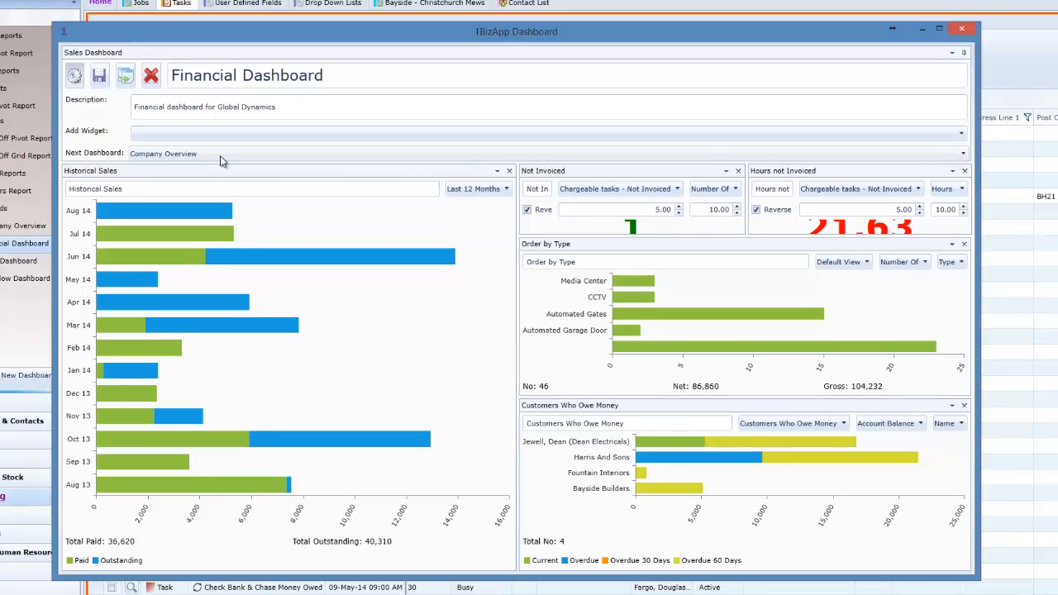
{"action": "left_click", "coordinate": [220, 156]}
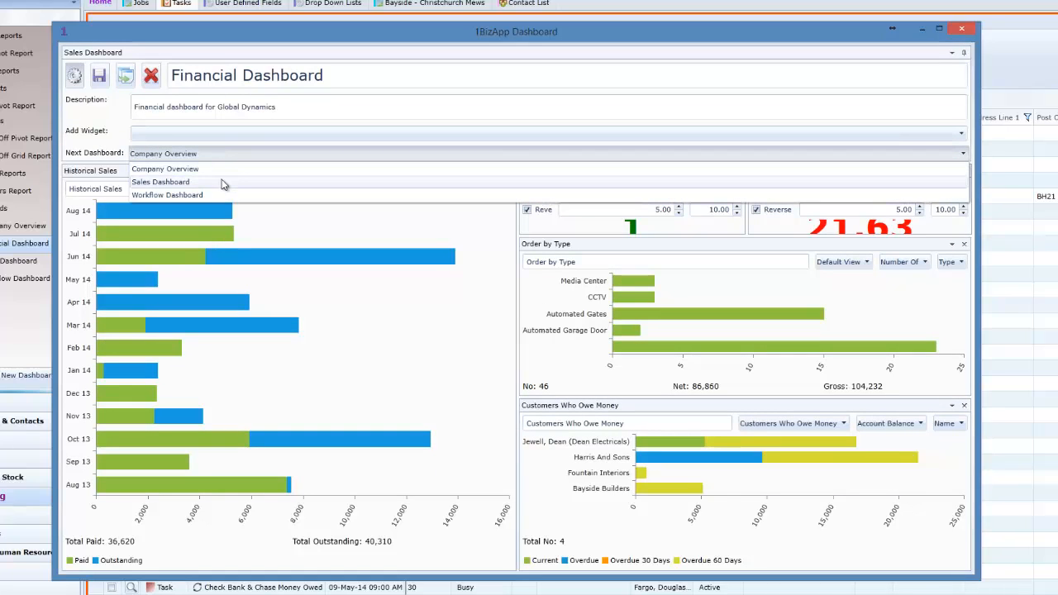
{"action": "left_click", "coordinate": [222, 182]}
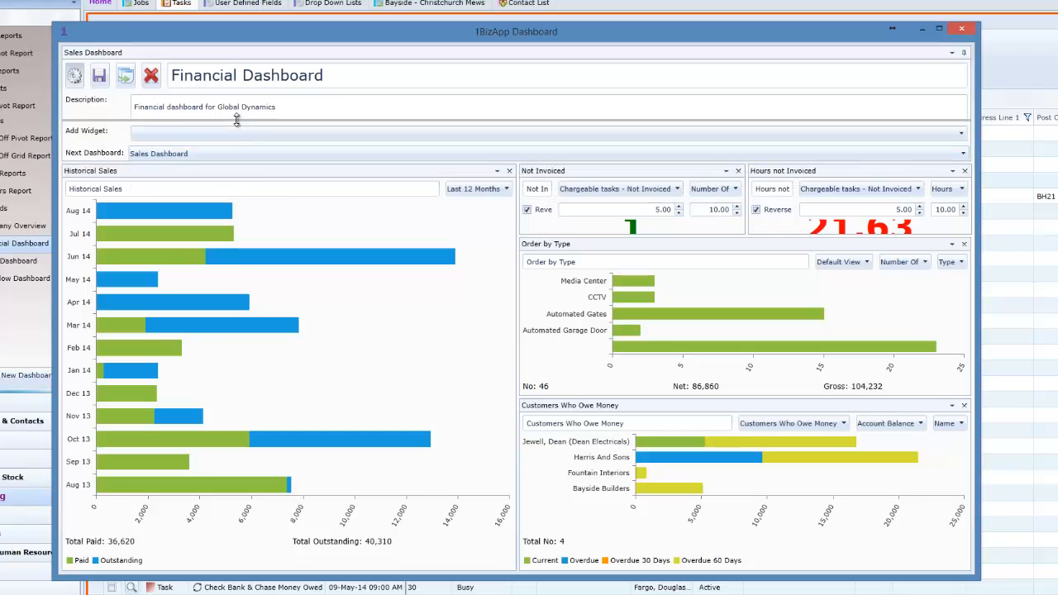
{"action": "left_click", "coordinate": [100, 77]}
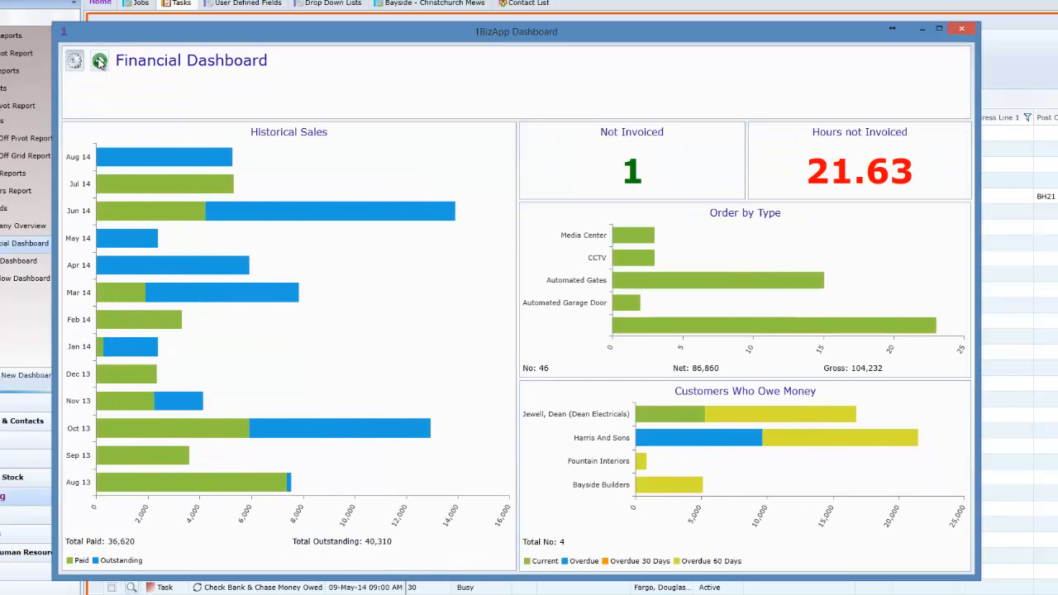
- Advance to the Sales Dashboard, set its next dashboard to Workflow Dashboard, and save
{"action": "left_click", "coordinate": [99, 61]}
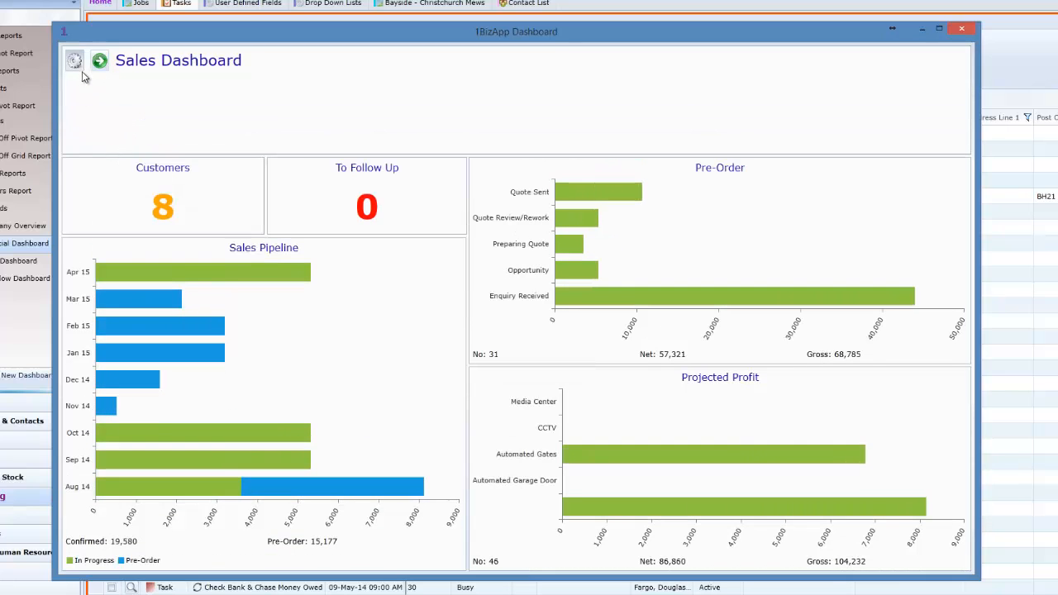
{"action": "left_click", "coordinate": [75, 63]}
{"action": "left_click", "coordinate": [184, 153]}
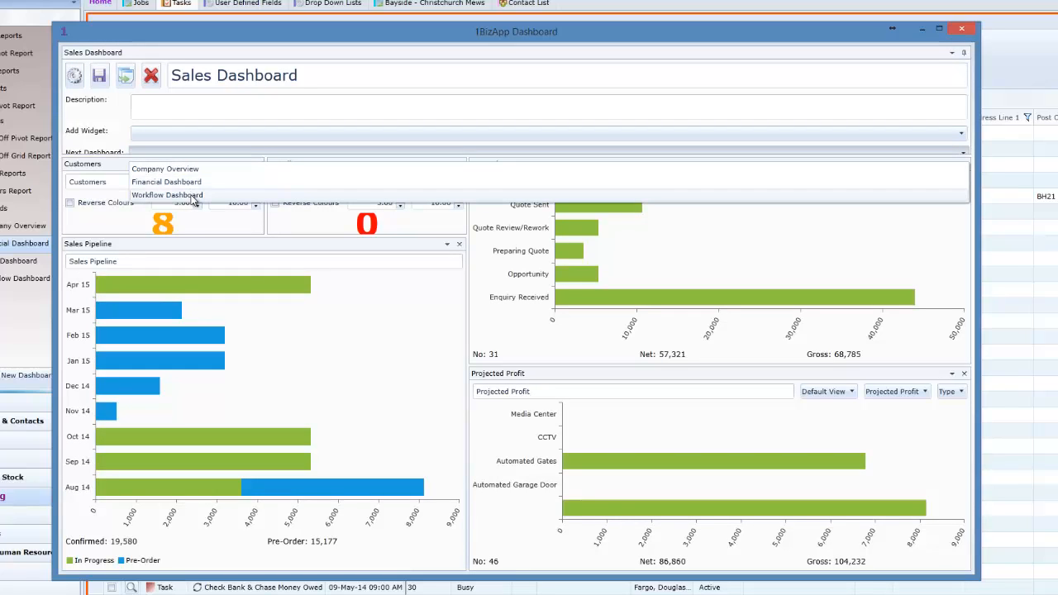
{"action": "left_click", "coordinate": [192, 196]}
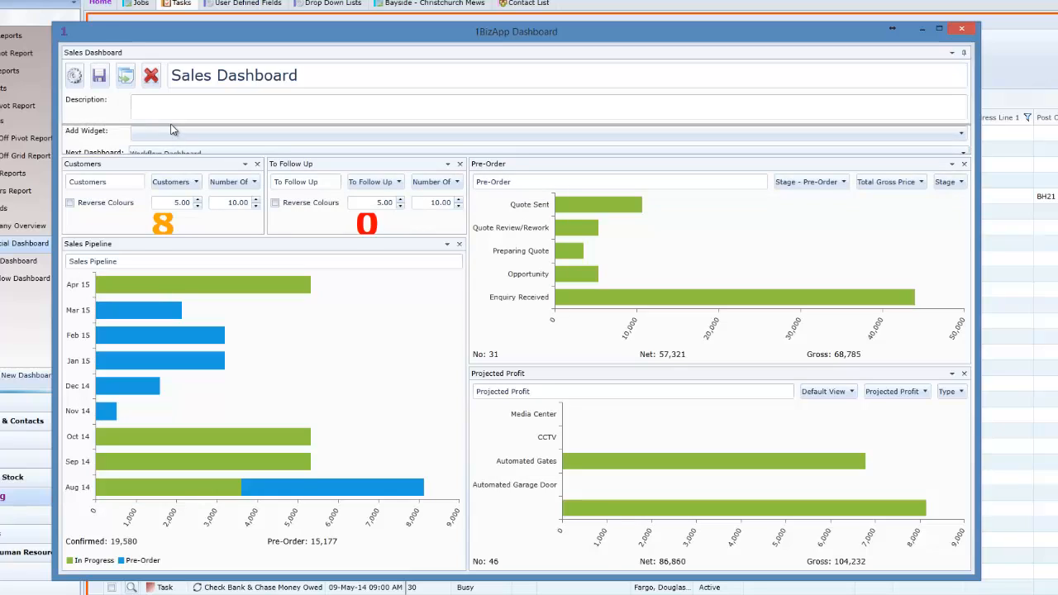
{"action": "left_click", "coordinate": [99, 75]}
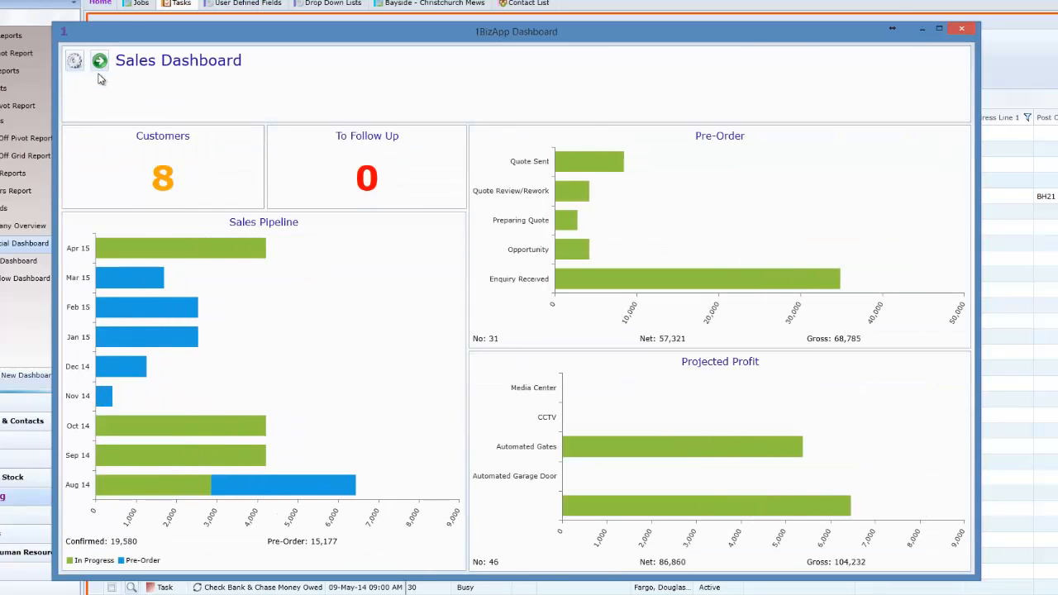
- Advance to the Workflow Dashboard, set its next dashboard to Financial Dashboard, reduce the header height, and save
{"action": "left_click", "coordinate": [99, 61]}
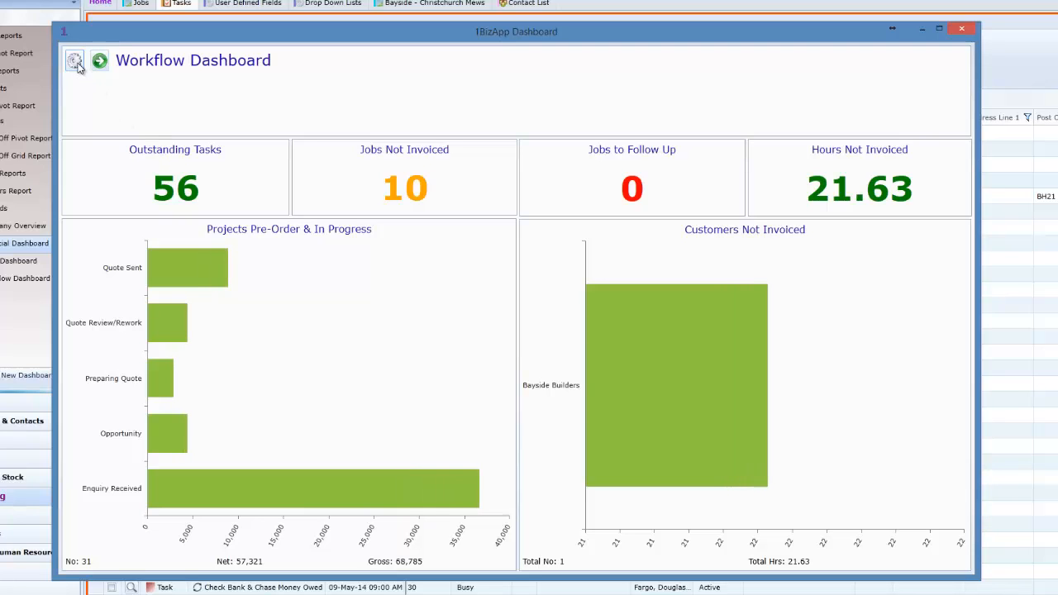
{"action": "left_click", "coordinate": [74, 60]}
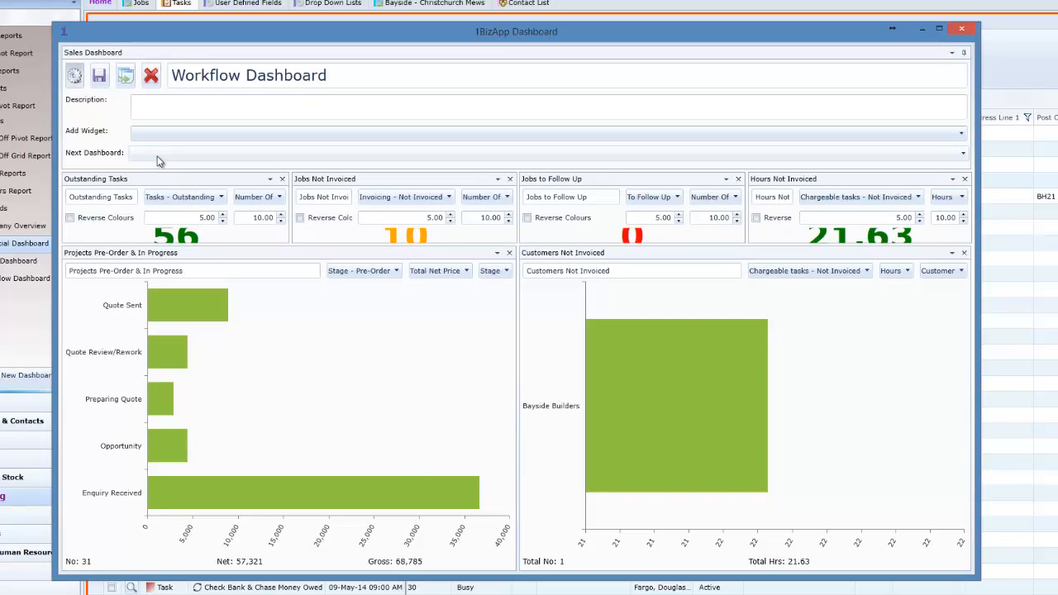
{"action": "left_click", "coordinate": [157, 158]}
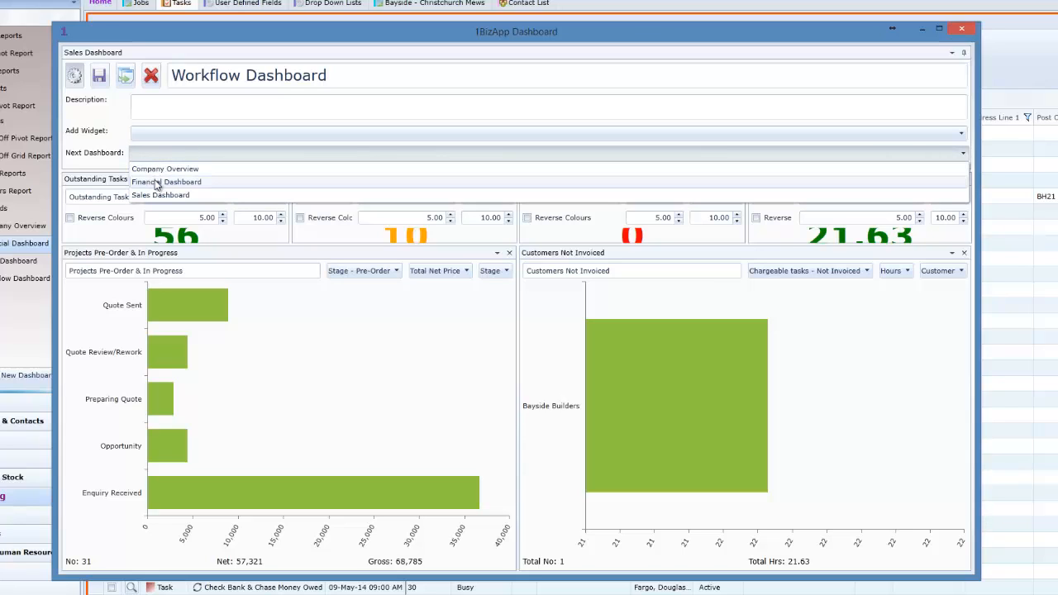
{"action": "left_click", "coordinate": [156, 183]}
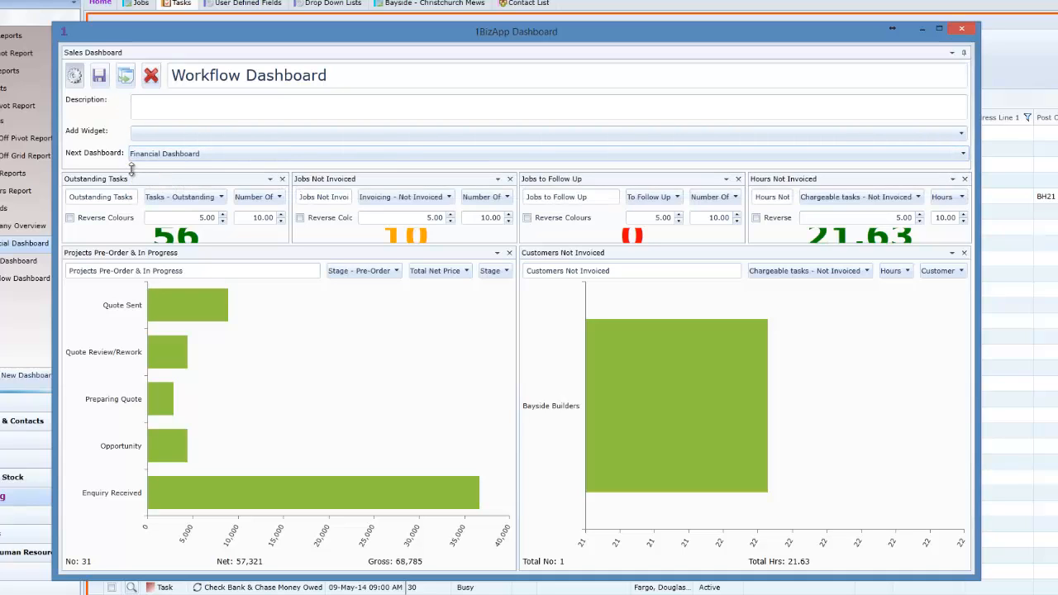
{"action": "left_click_drag", "start_coordinate": [131, 168], "coordinate": [134, 122]}
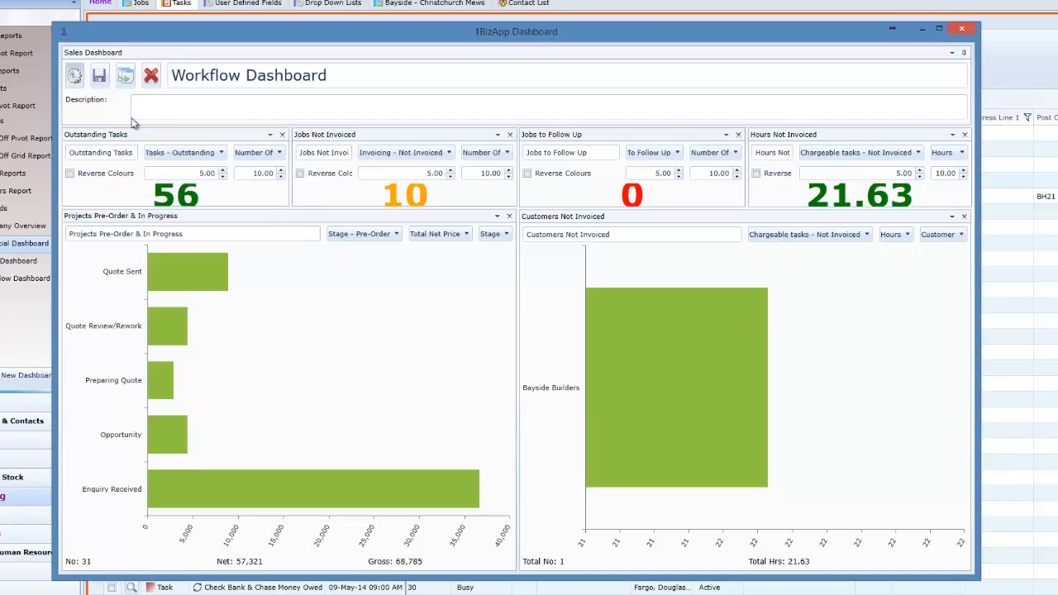
{"action": "left_click", "coordinate": [98, 76]}
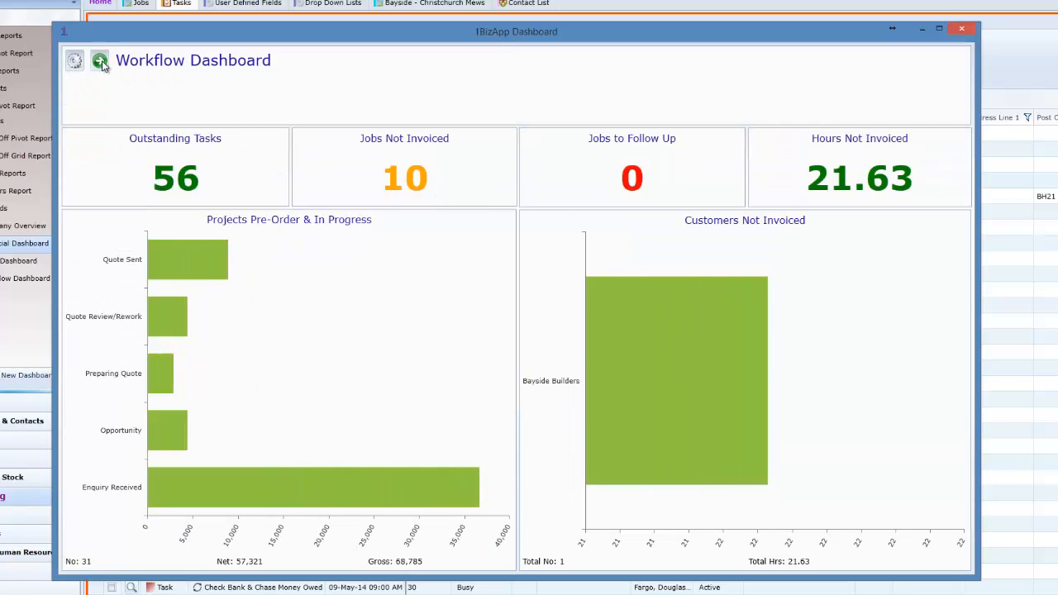
- Cycle through the linked Financial, Sales and Workflow dashboards to check the loop
{"action": "left_click", "coordinate": [100, 61]}
{"action": "left_click", "coordinate": [100, 61]}
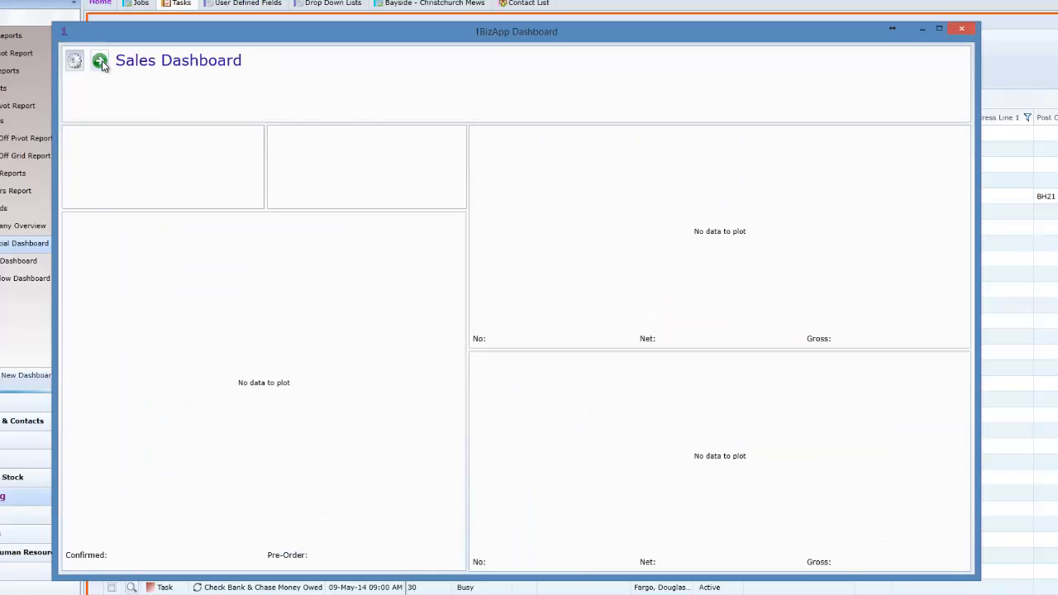
{"action": "left_click", "coordinate": [100, 62]}
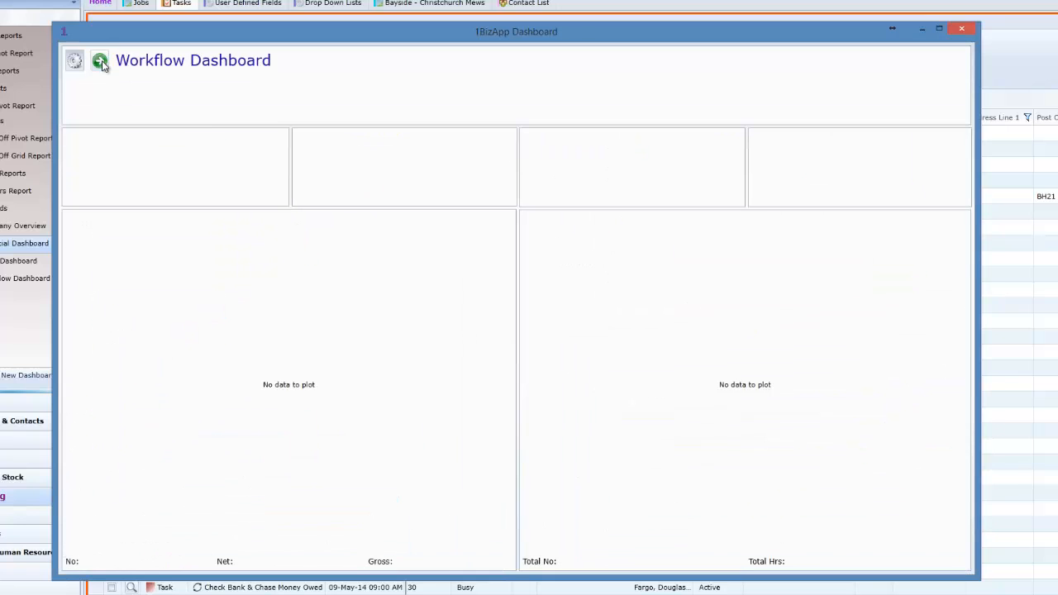
{"action": "left_click", "coordinate": [100, 62]}
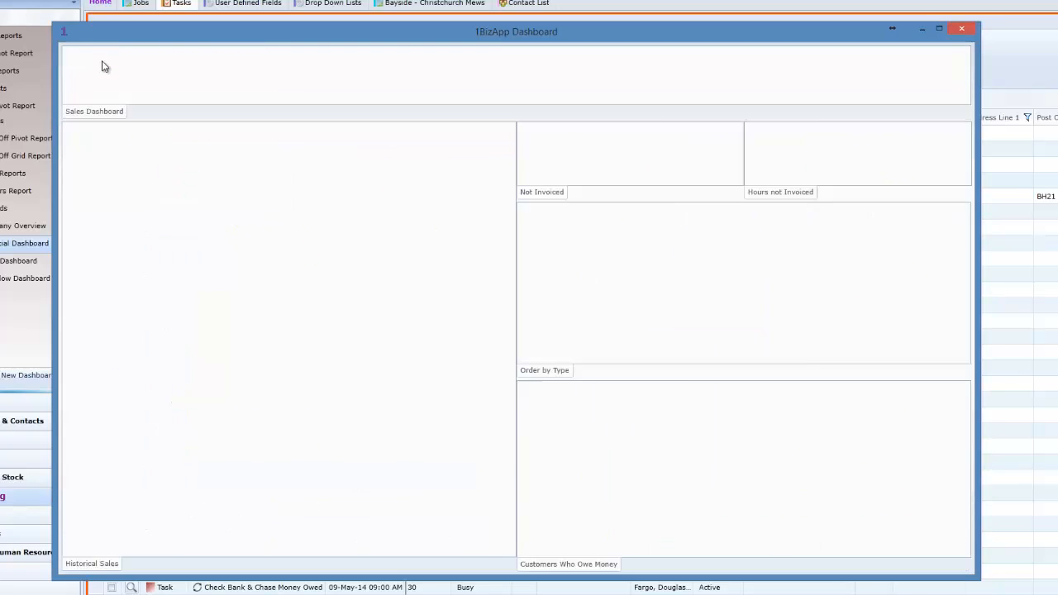